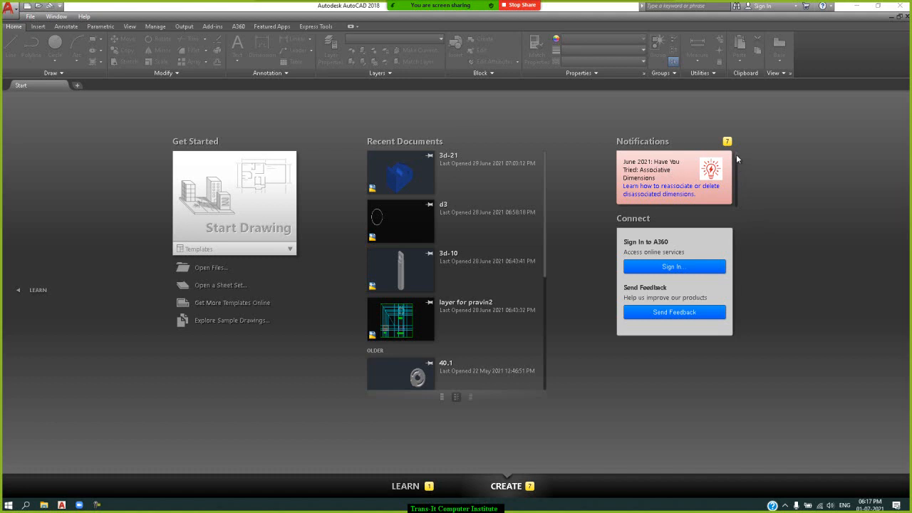
scroll(735, 154, "down", 5)
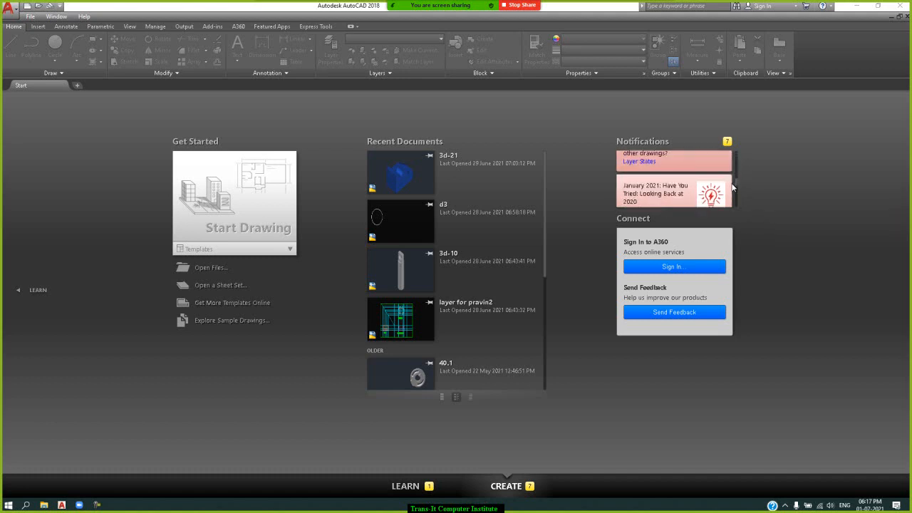
left_click_drag(737, 219, 738, 223)
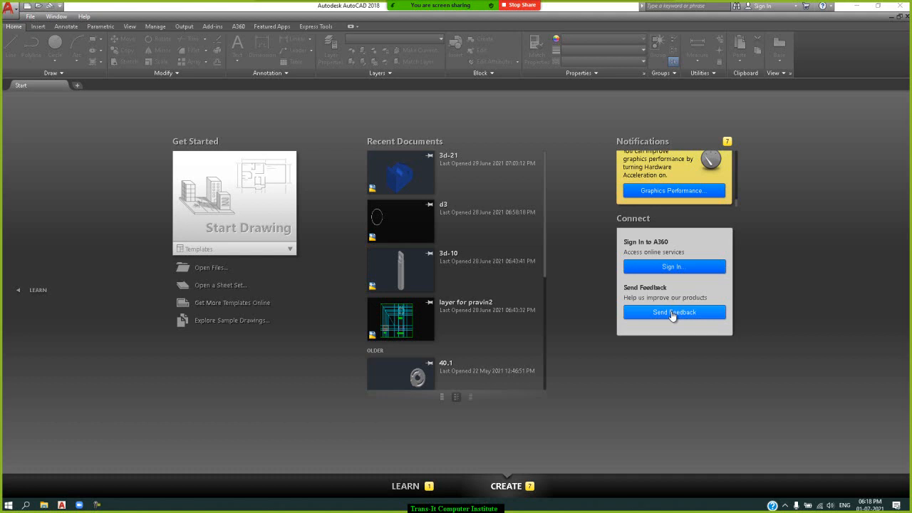
Step: Create a new blank drawing and switch the workspace to Autocad Classic
left_click(77, 85)
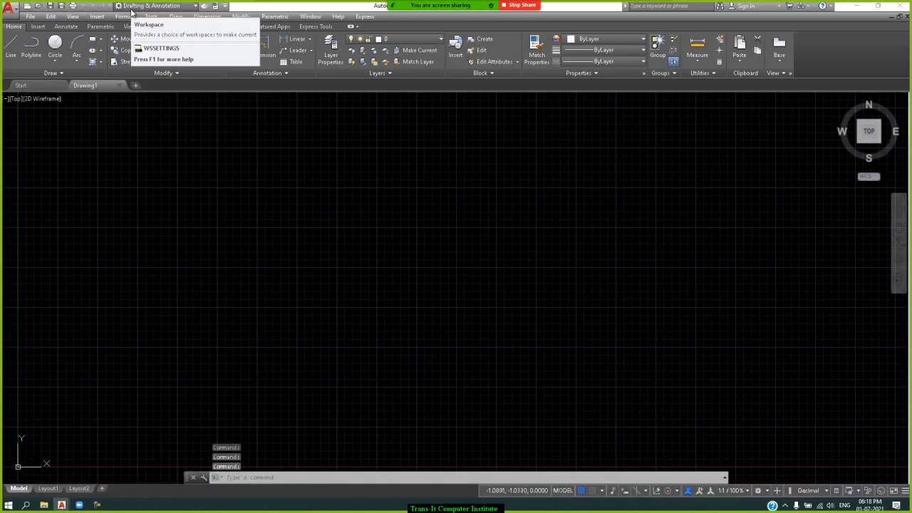
left_click(186, 7)
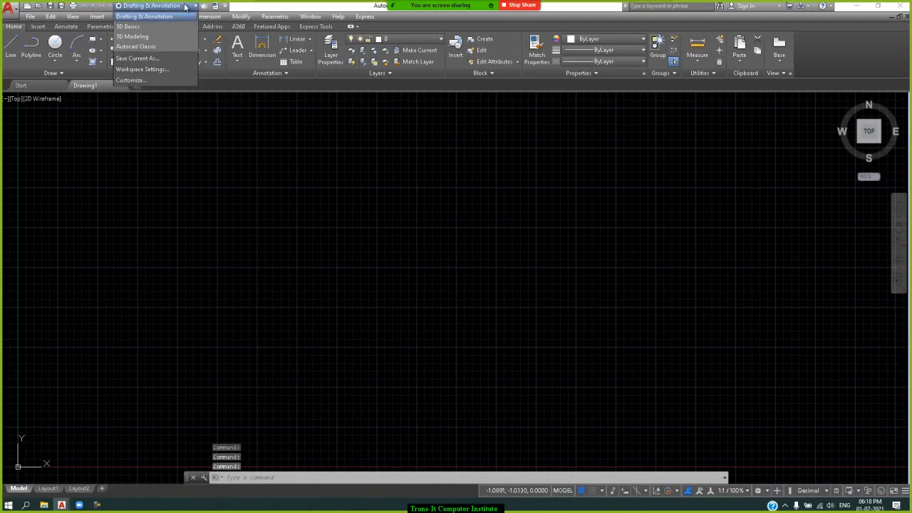
left_click(155, 47)
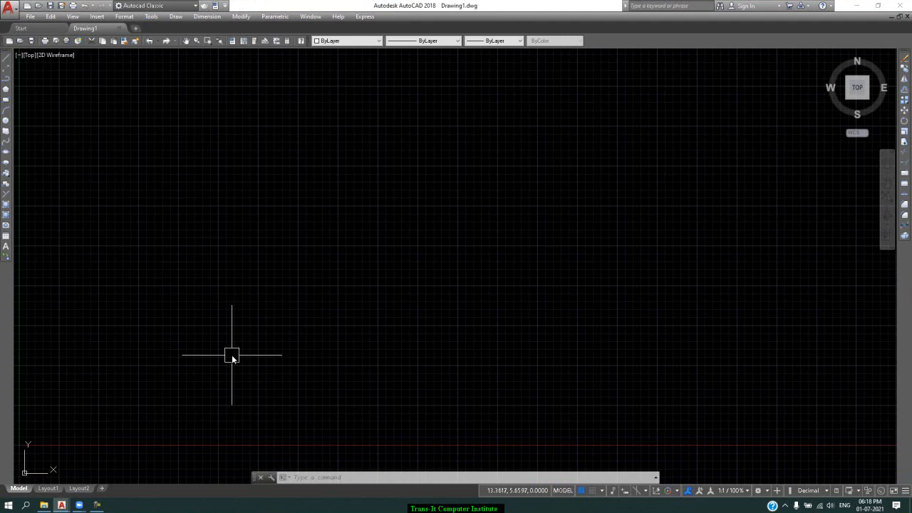
left_click(15, 12)
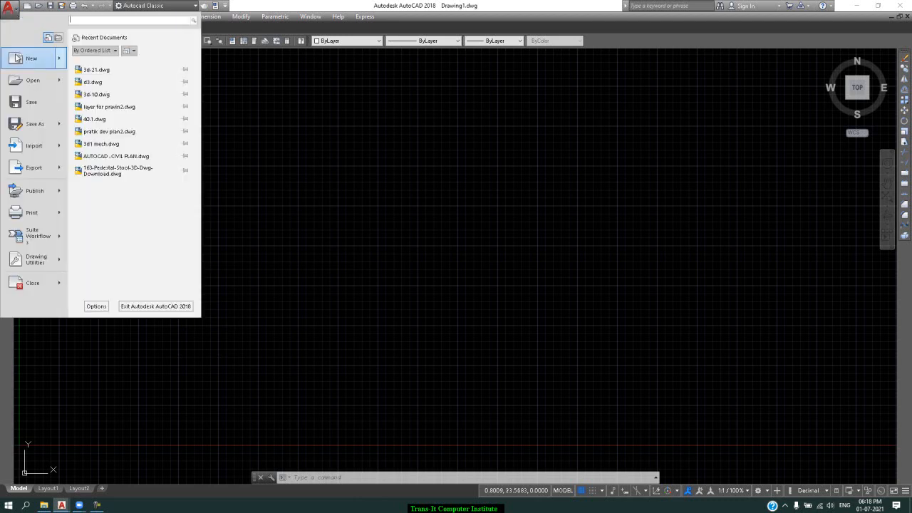
mouse_move(32, 60)
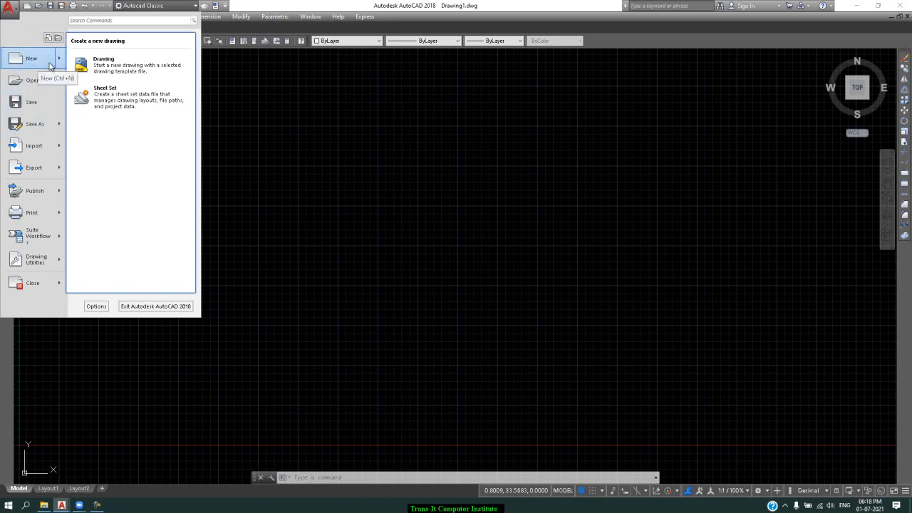
left_click(287, 108)
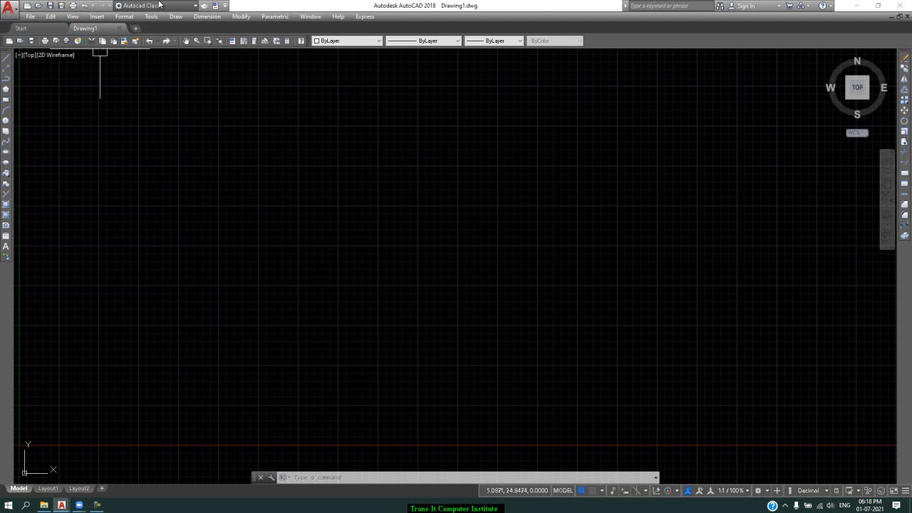
left_click(226, 5)
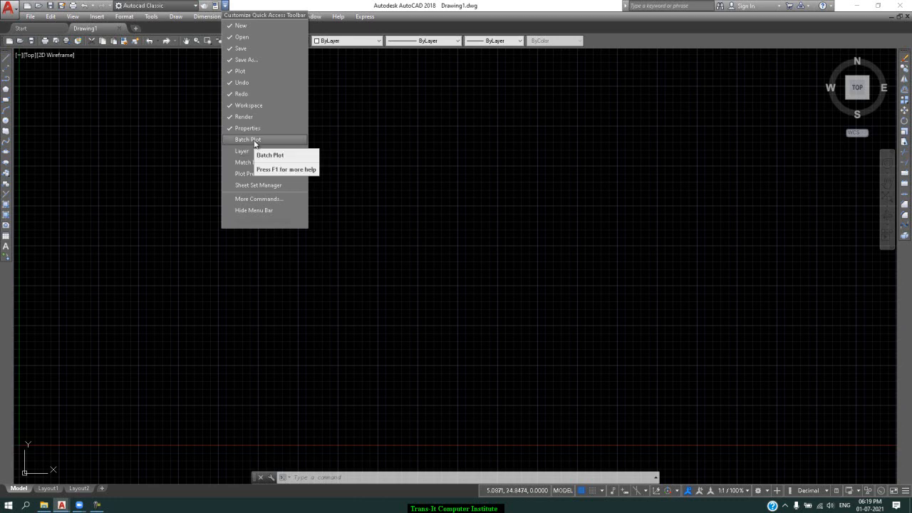
left_click(179, 156)
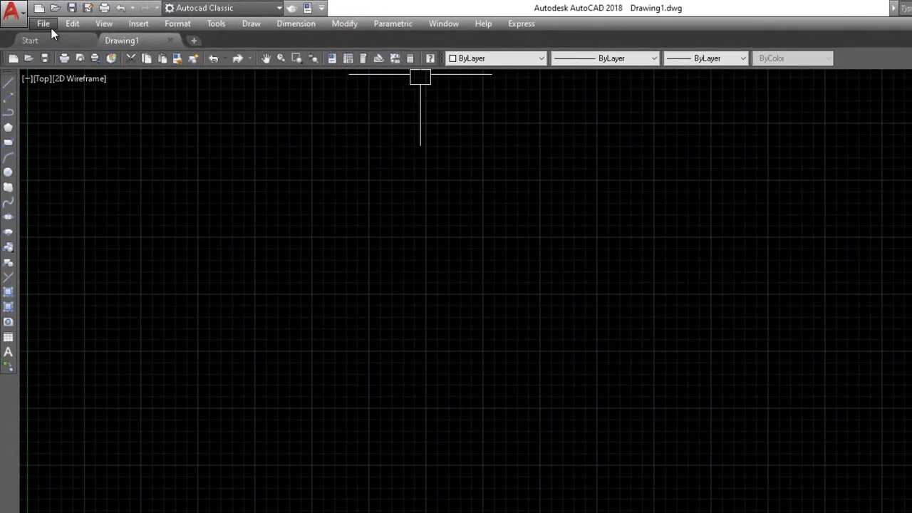
Step: Open three recent drawings: the layer drawing, 3d-21 and AUTOCAD -CIVIL PLAN
left_click(53, 24)
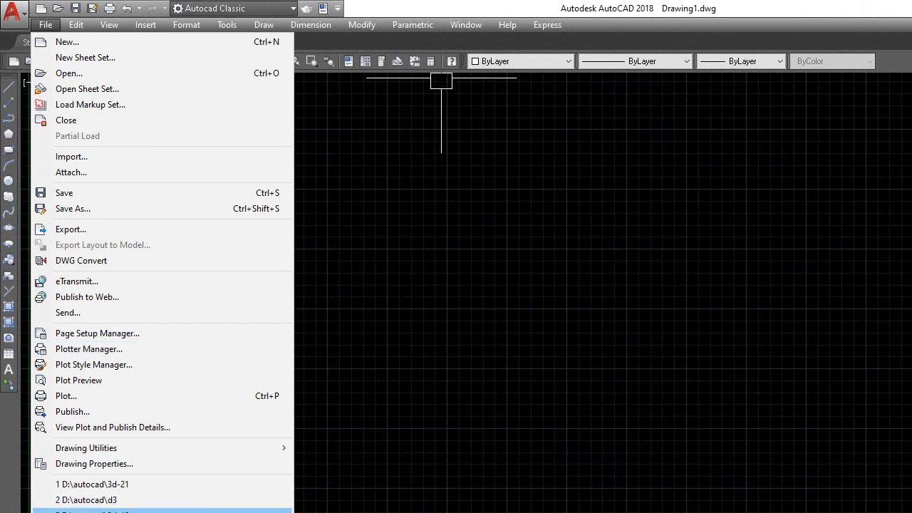
key("Escape")
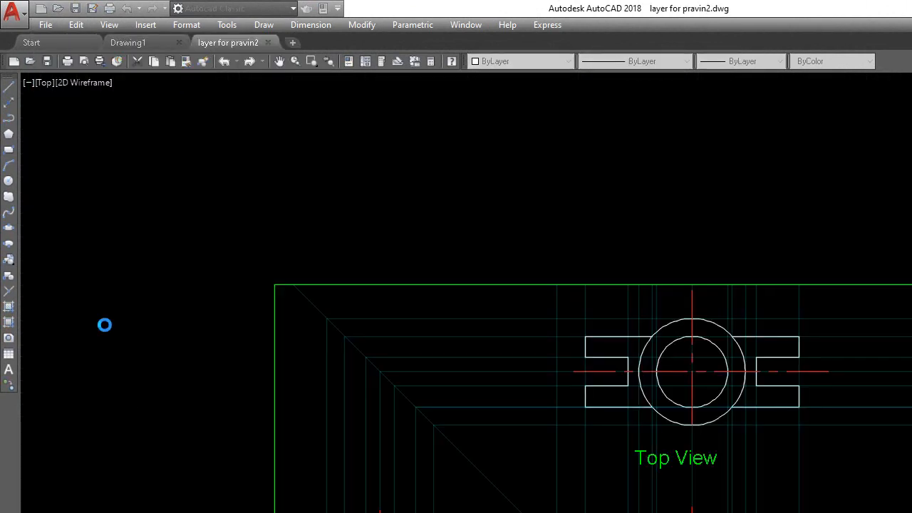
left_click(42, 27)
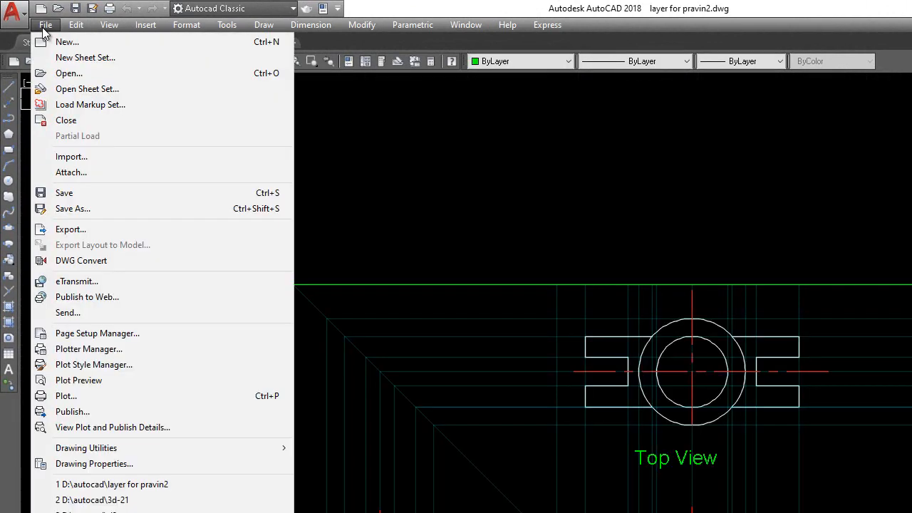
left_click(152, 503)
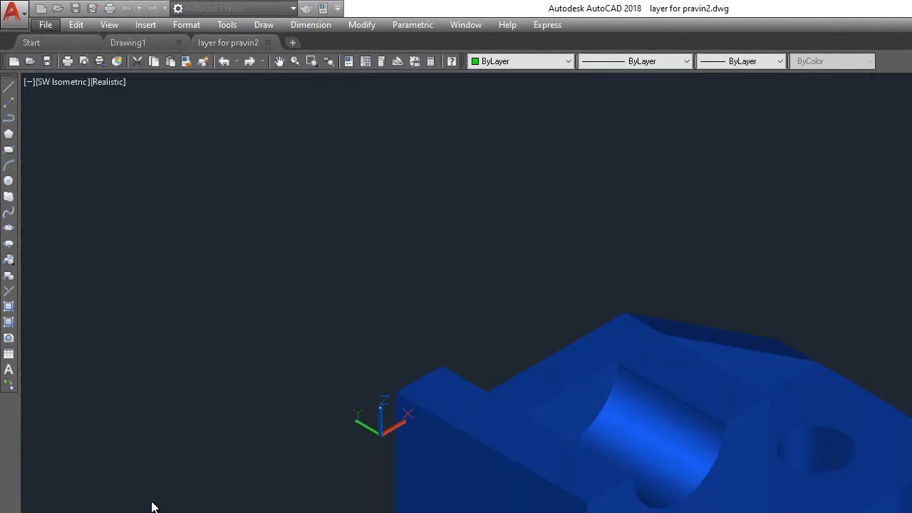
left_click(45, 25)
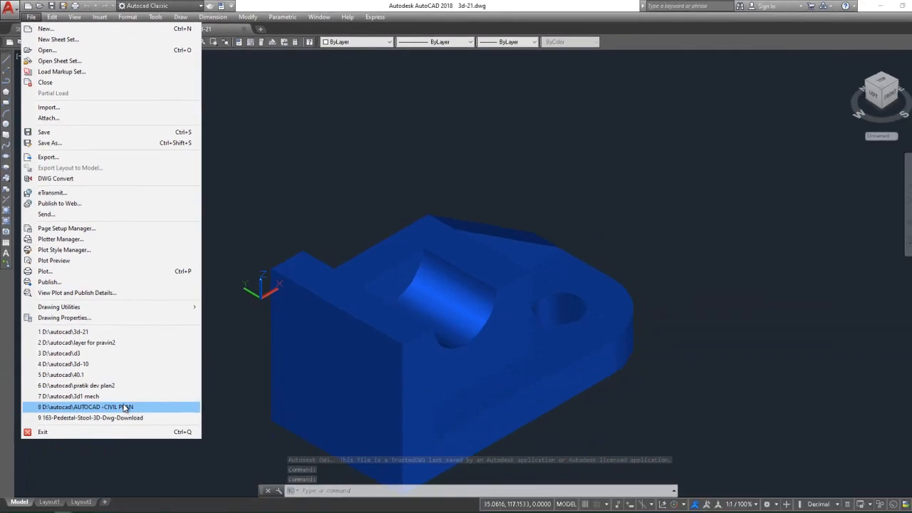
left_click(181, 512)
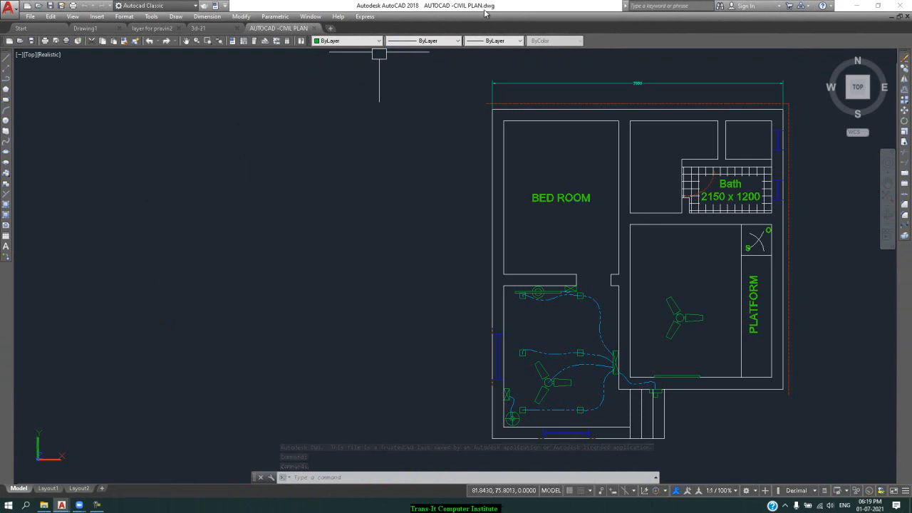
Step: View the open layer drawing, the blank Drawing1 and the 3d-21 model in turn
left_click(152, 27)
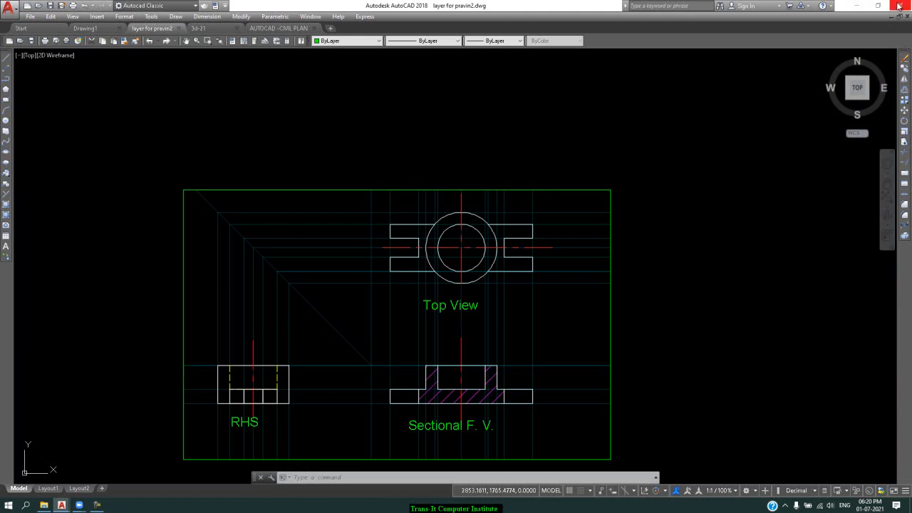
left_click(240, 17)
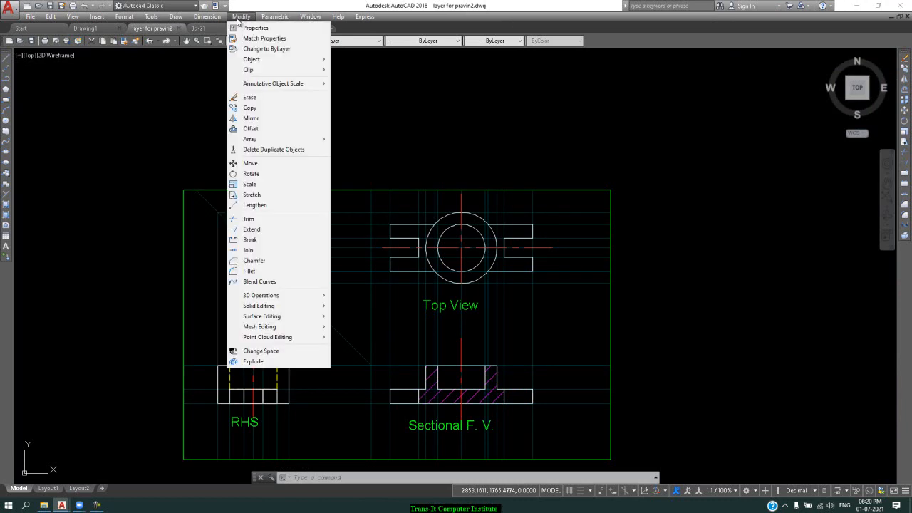
left_click(194, 74)
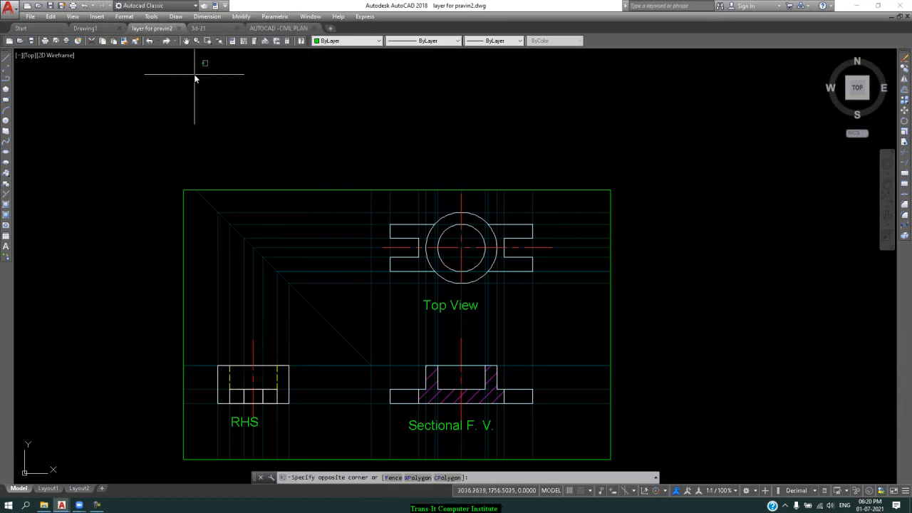
left_click(211, 93)
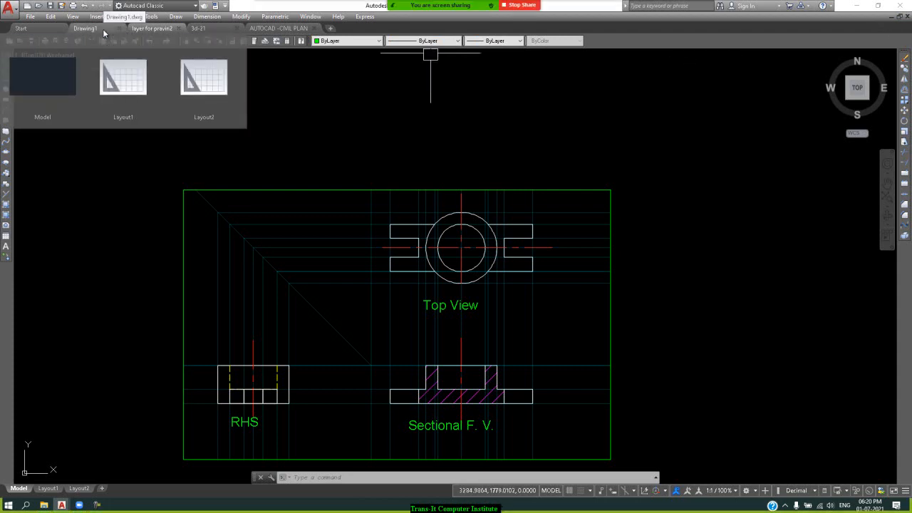
left_click(104, 29)
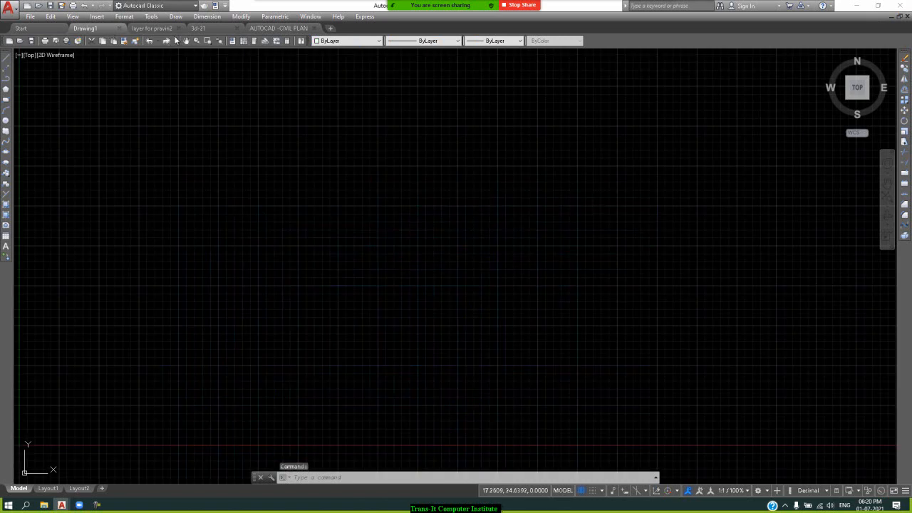
left_click(210, 29)
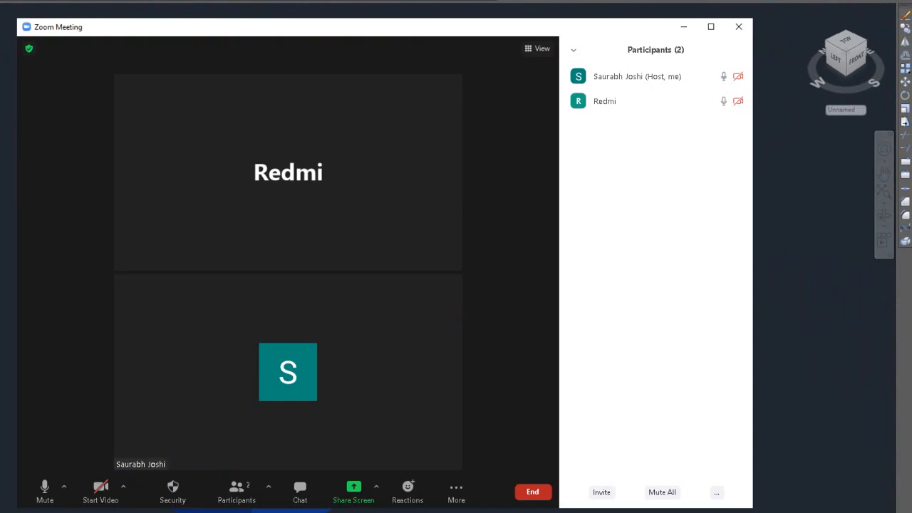
Step: In the Zoom meeting, share the entire screen and start recording the meeting
left_click(684, 27)
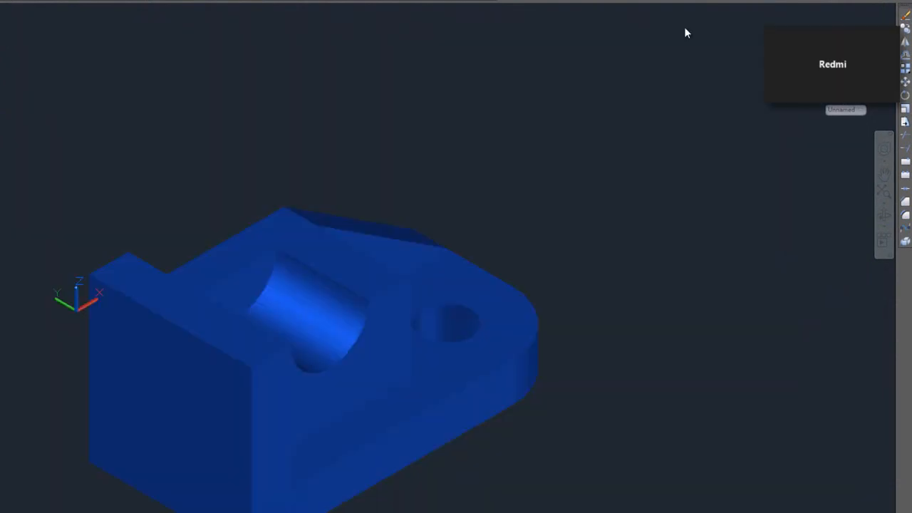
mouse_move(855, 68)
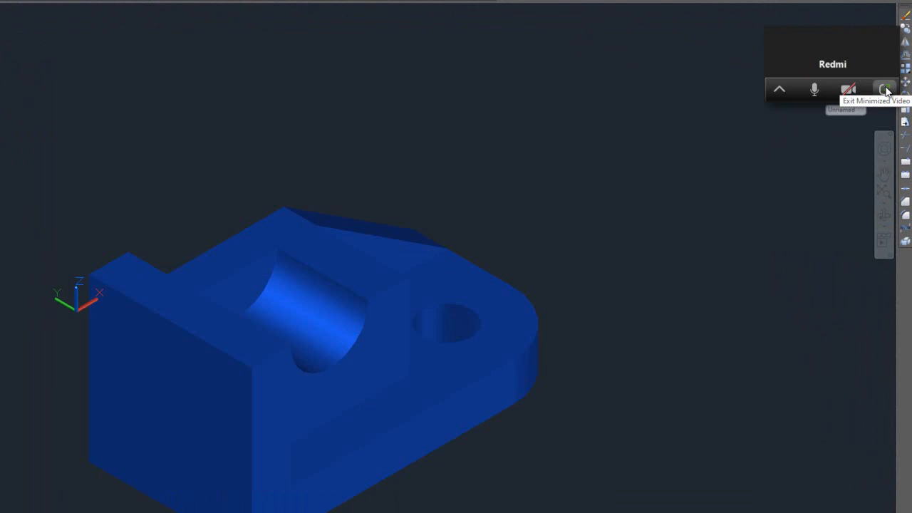
left_click(885, 87)
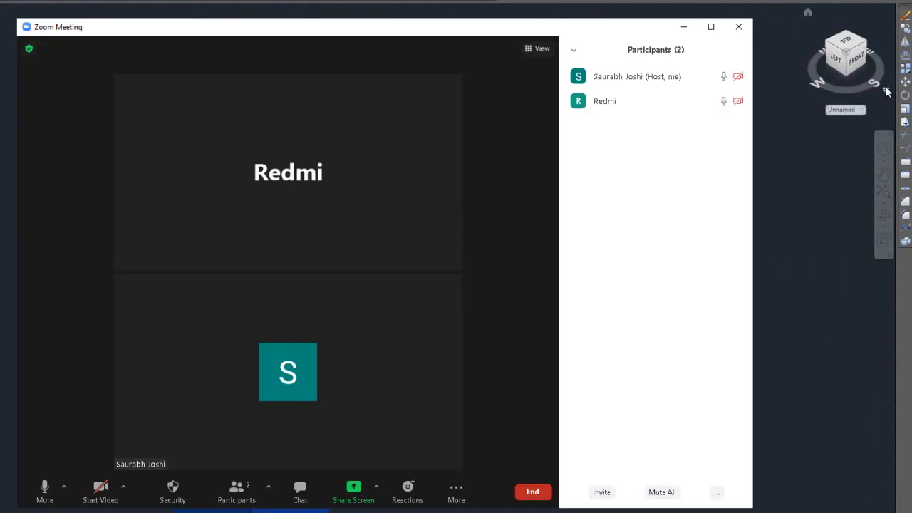
left_click(342, 491)
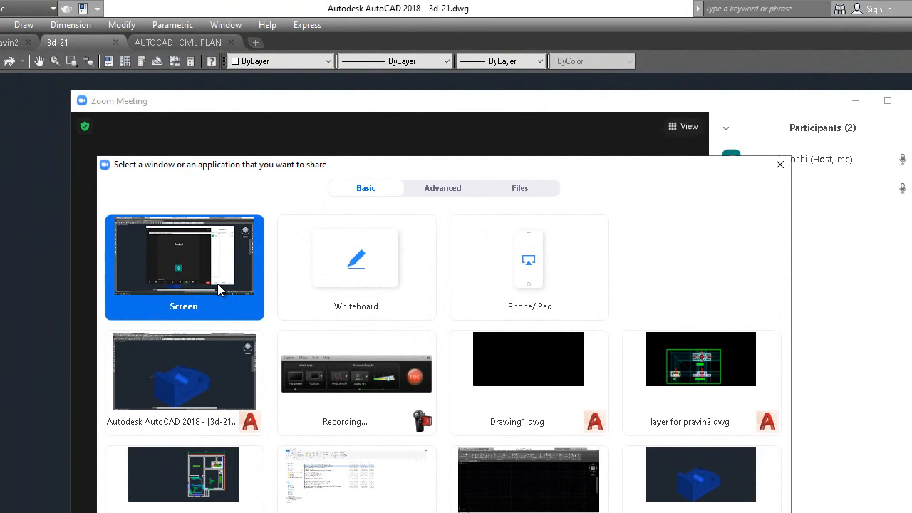
double_click(217, 284)
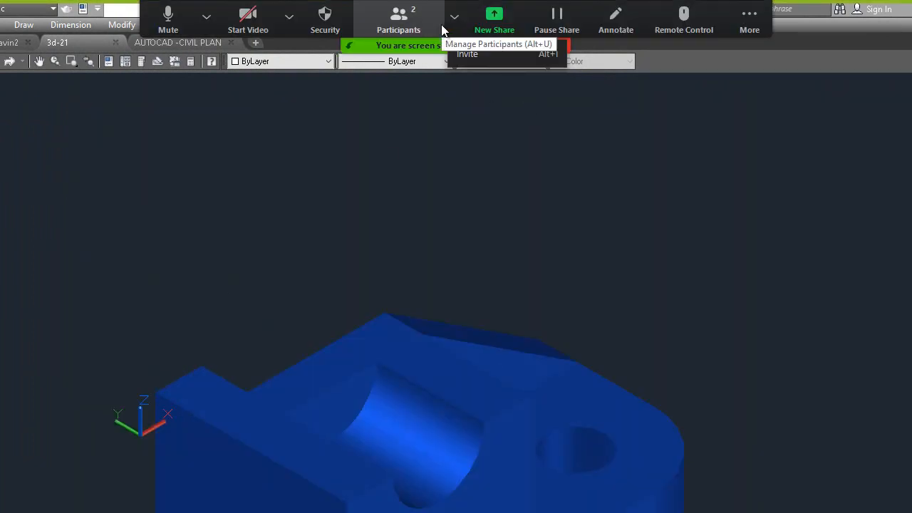
left_click(758, 26)
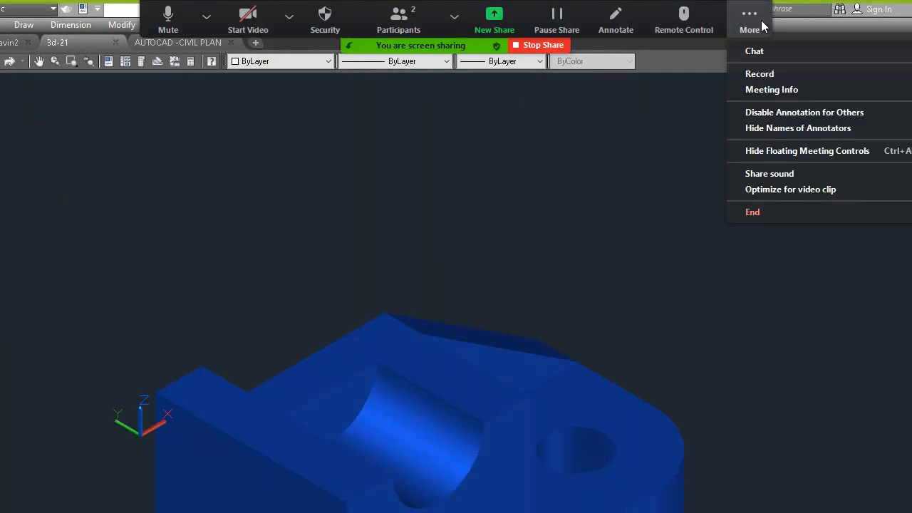
left_click(758, 75)
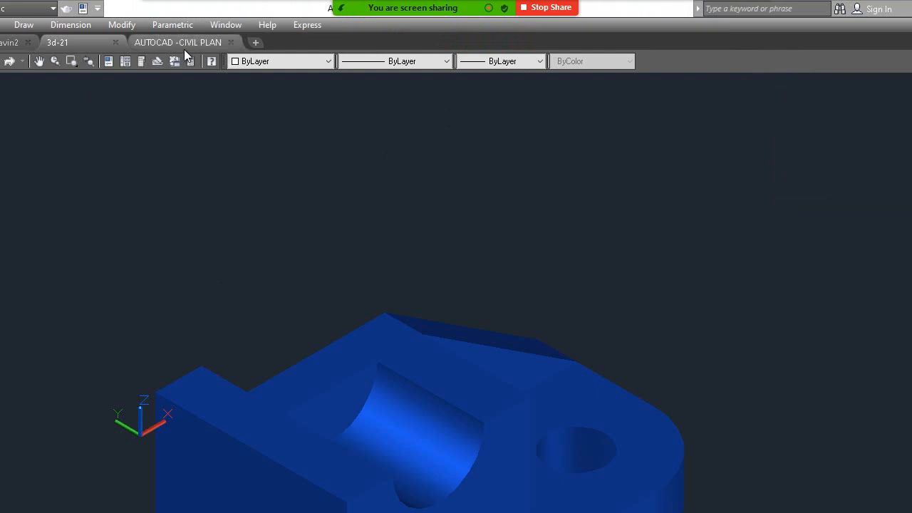
mouse_move(145, 54)
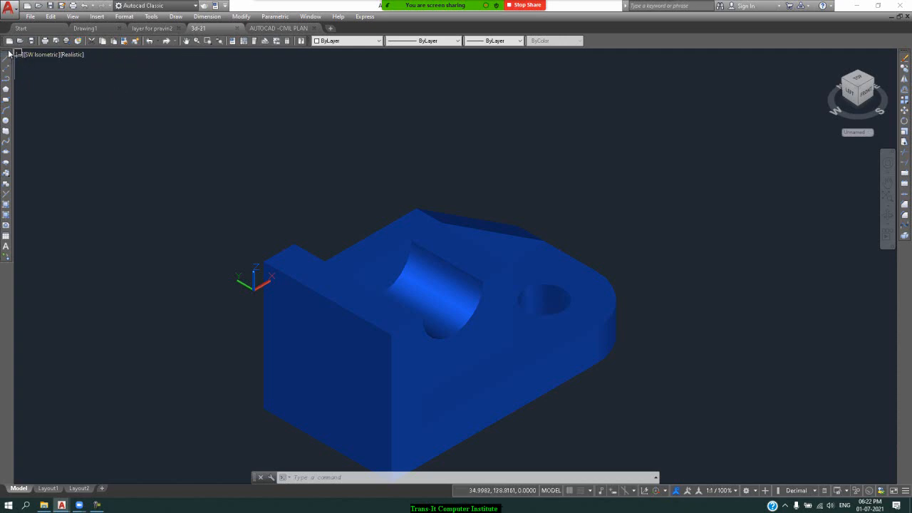
right_click(9, 54)
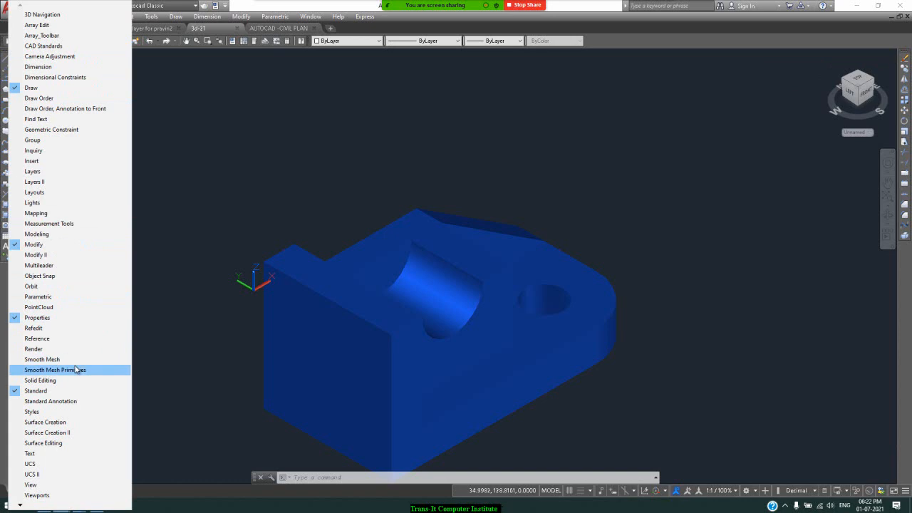
left_click(188, 174)
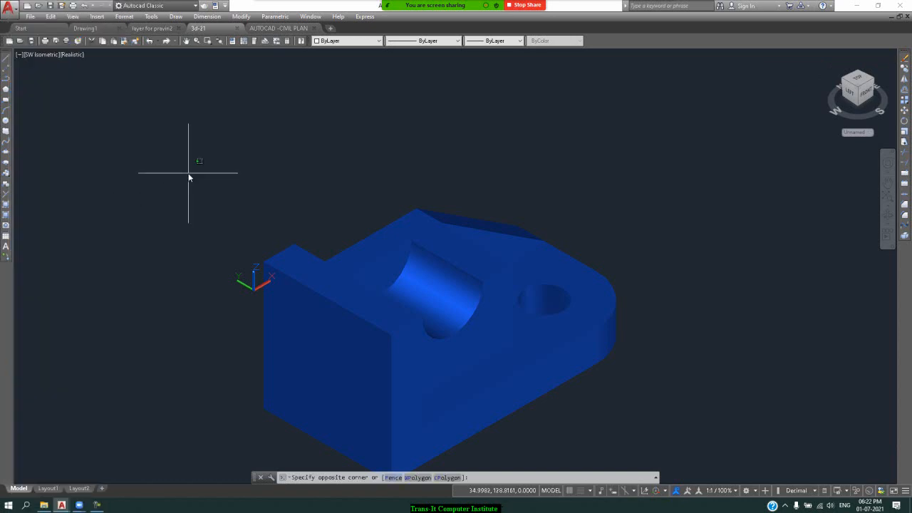
left_click(154, 209)
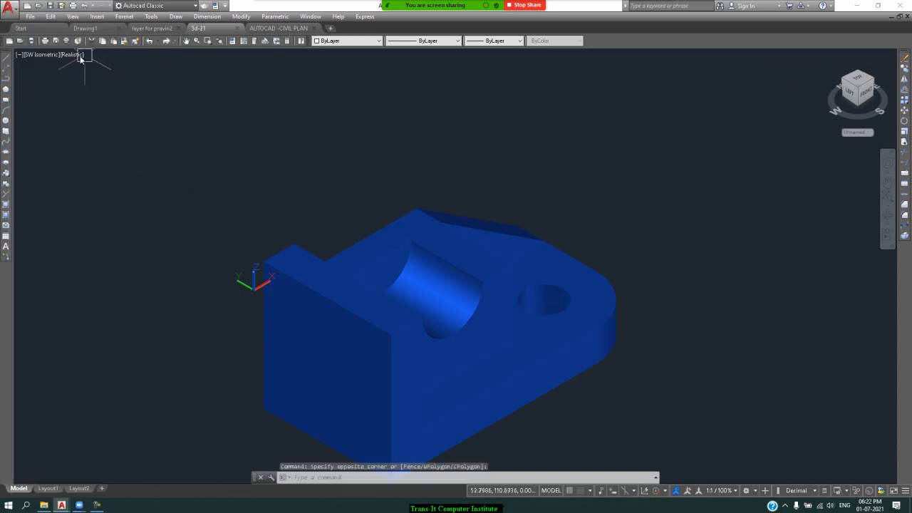
Step: View the list of available AutoCAD toolbars in the 3d-21 drawing and close it without changing any
mouse_move(131, 32)
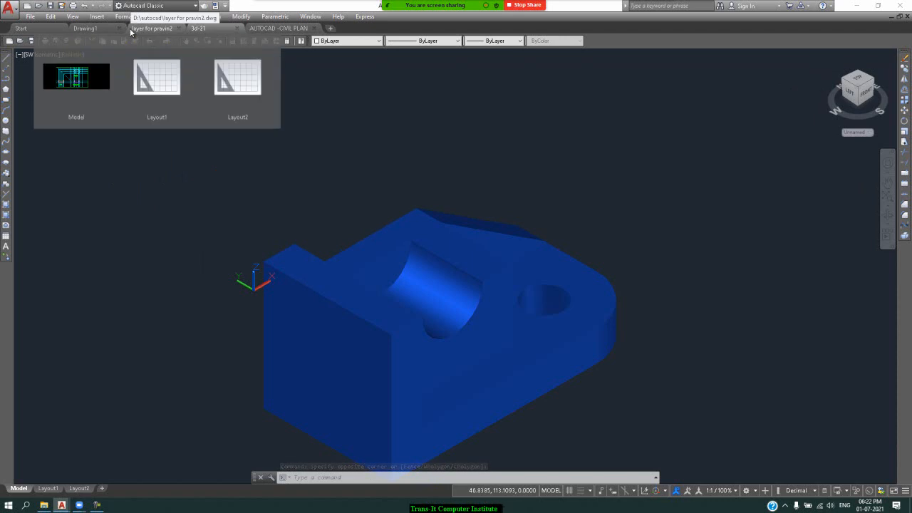
left_click(158, 17)
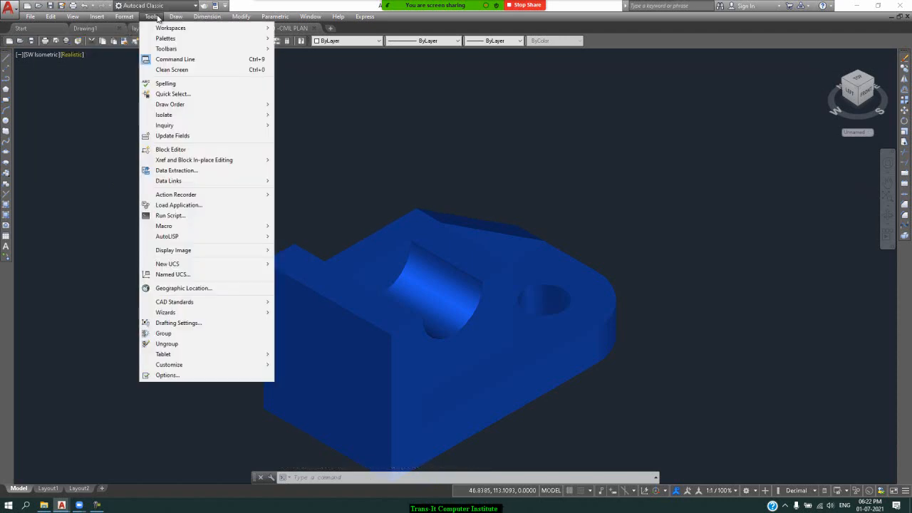
mouse_move(173, 49)
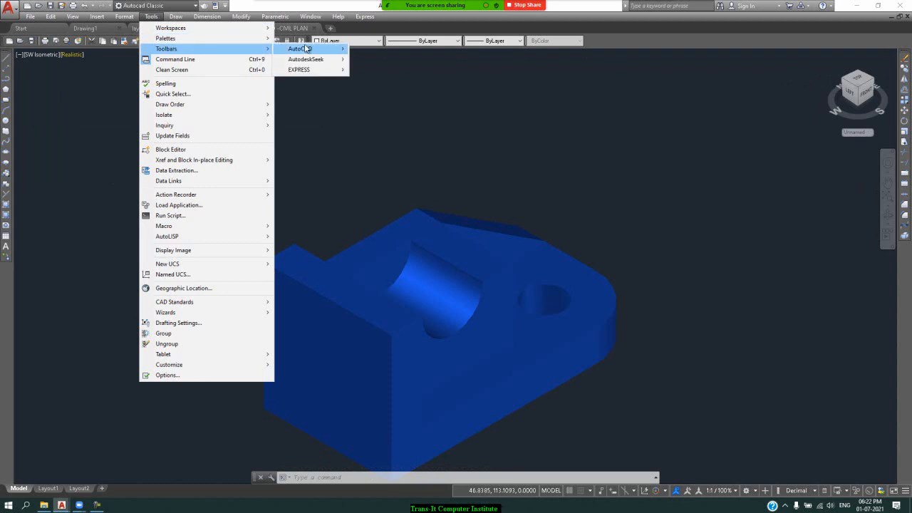
mouse_move(306, 49)
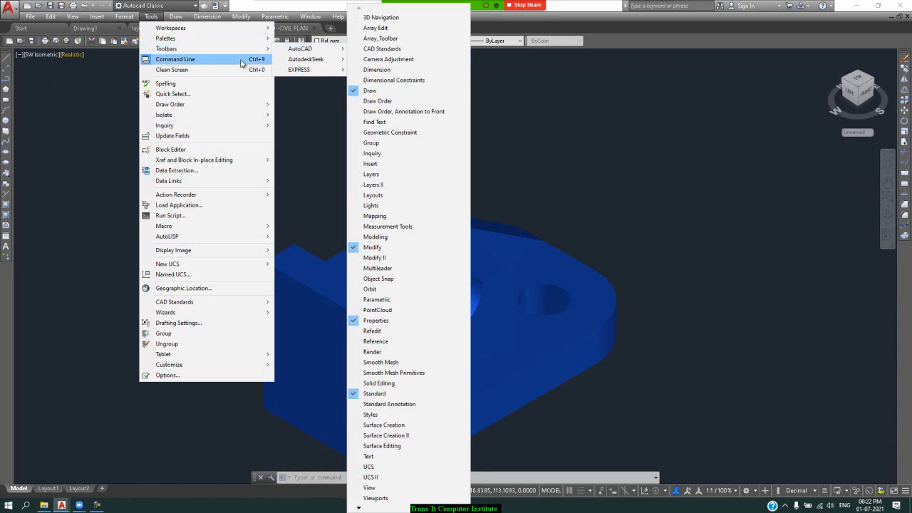
left_click(81, 101)
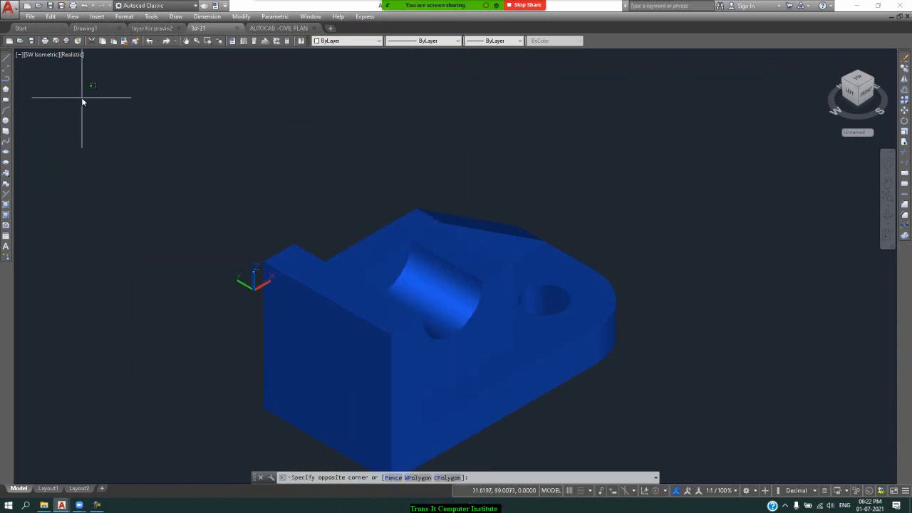
left_click(81, 97)
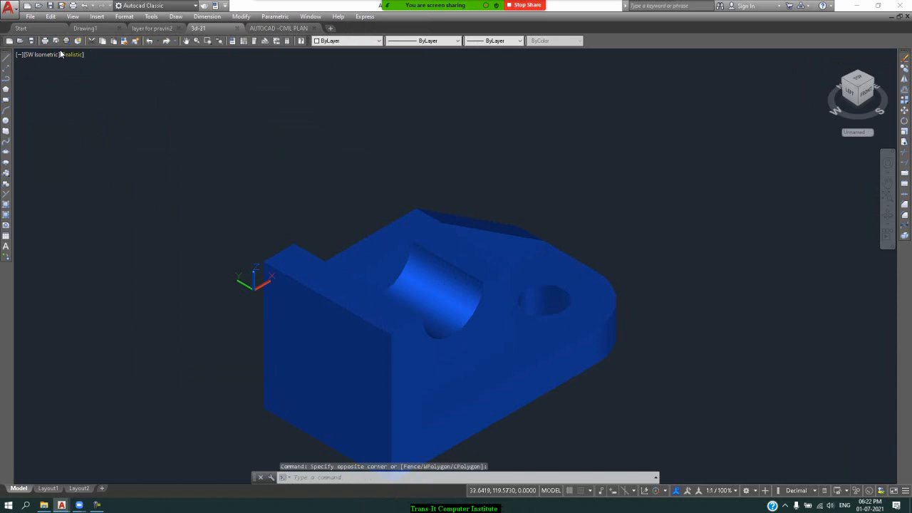
Step: Switch to the blank Drawing1 and enlarge the command line window to show several lines of command history
left_click(91, 29)
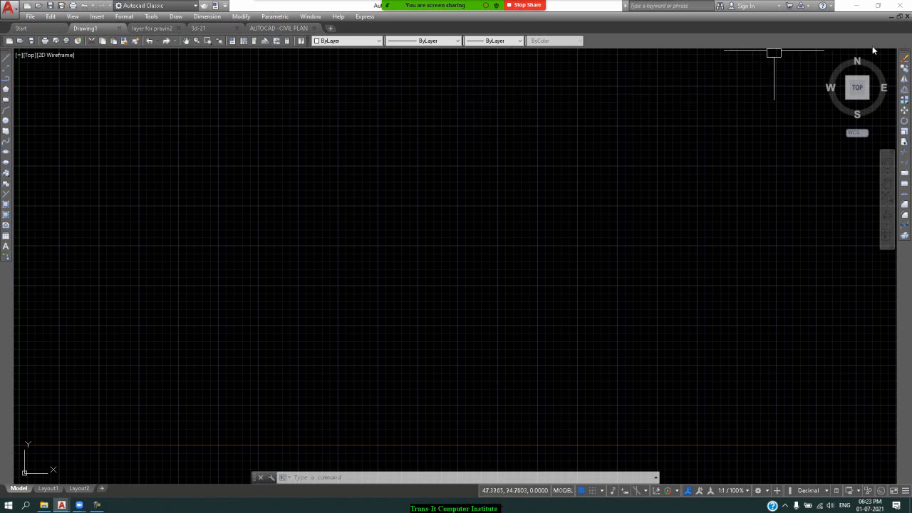
mouse_move(843, 80)
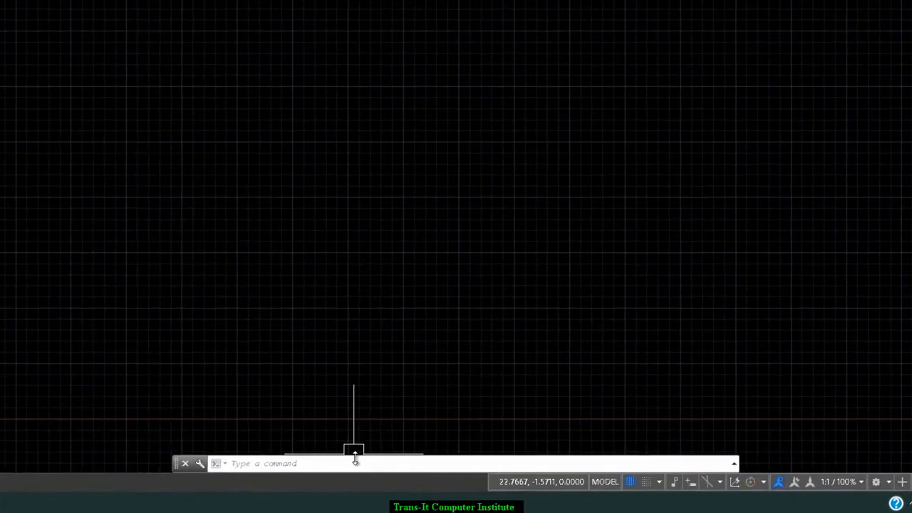
left_click_drag(347, 453, 356, 391)
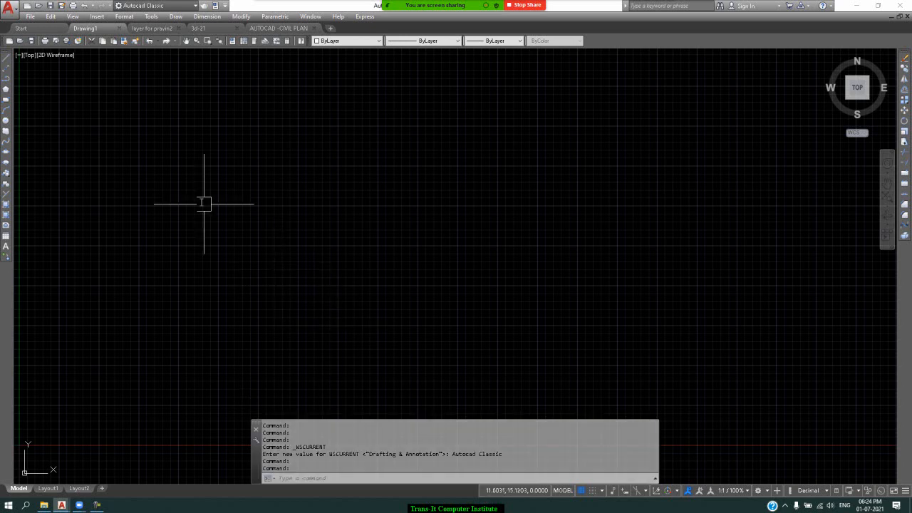
Step: Draw three connected line segments in the upper-left area of the drawing, ending in a vertical segment about 4.2 units long
left_click(175, 17)
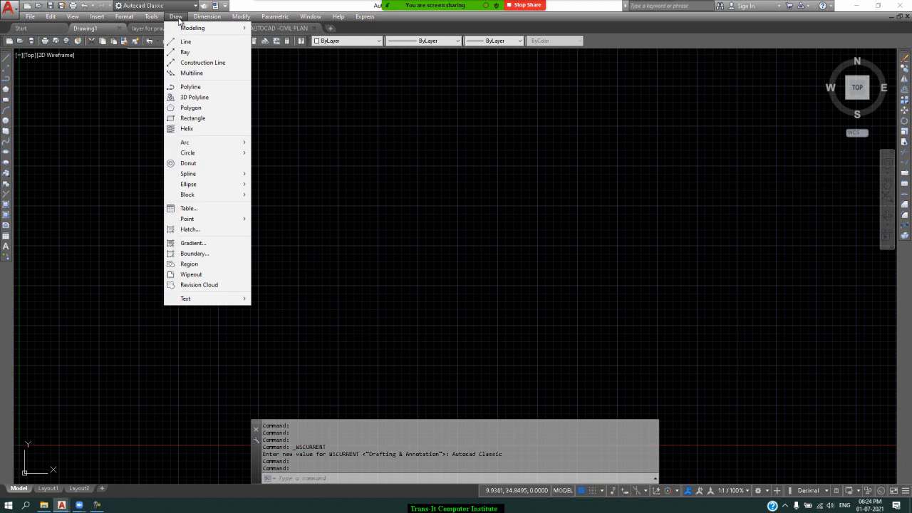
left_click(184, 42)
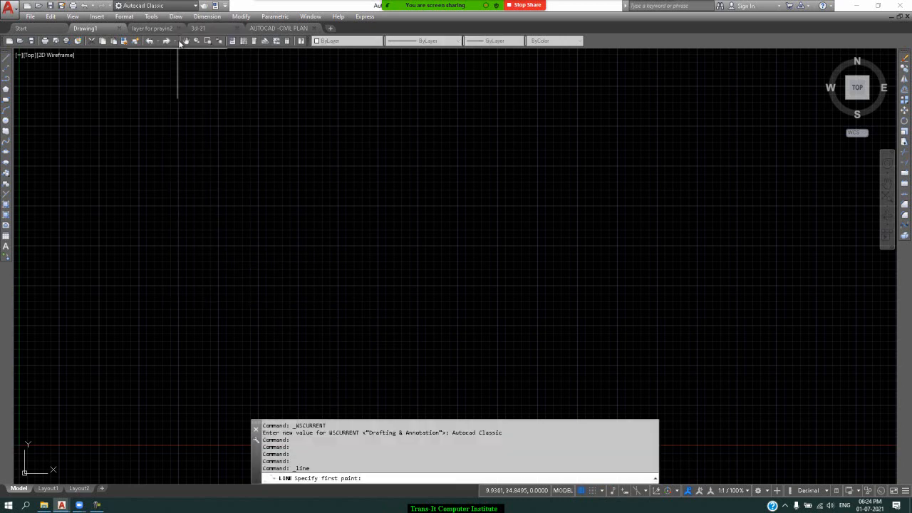
left_click(171, 140)
left_click(118, 216)
left_click(206, 195)
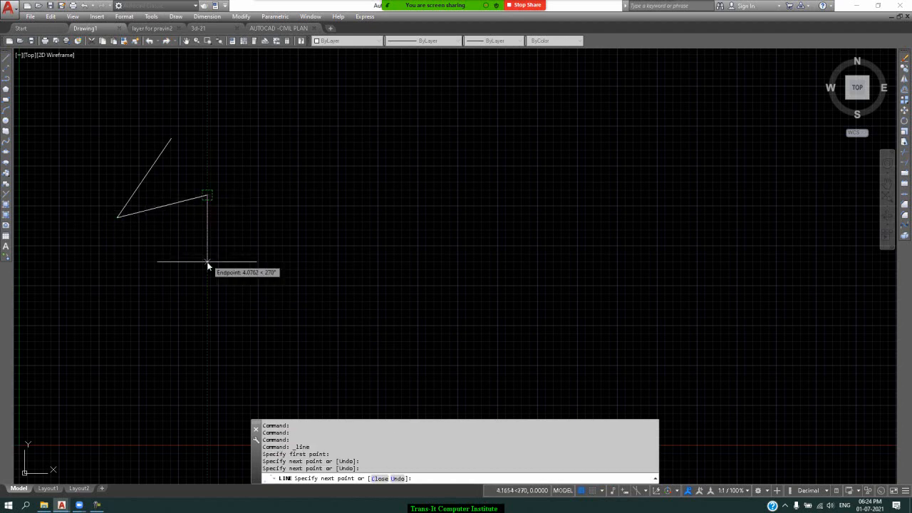
left_click(206, 263)
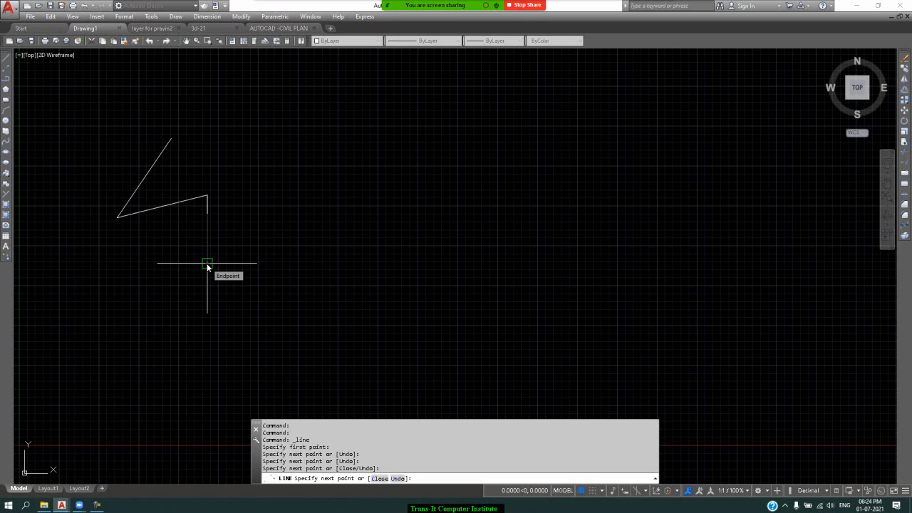
key("Escape")
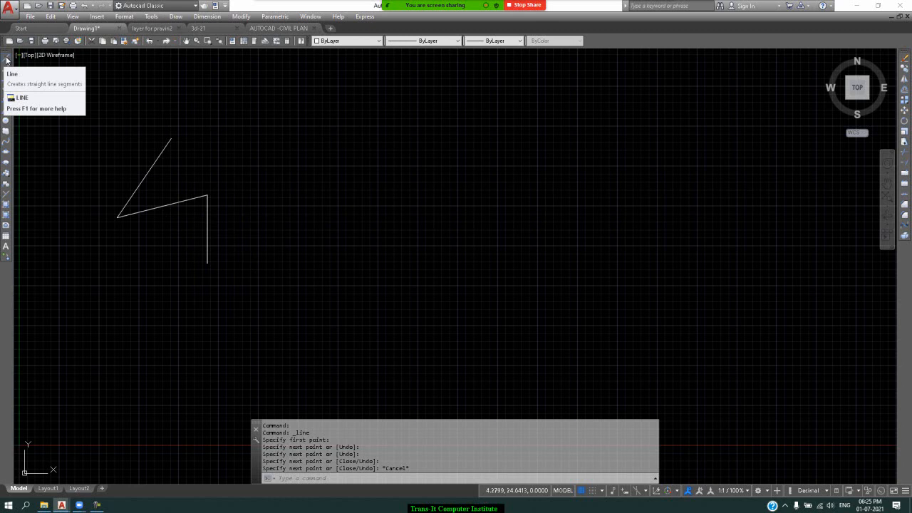
Step: Draw two connected line segments forming an inverted V beside the first line chain, and end the Line command
left_click(7, 60)
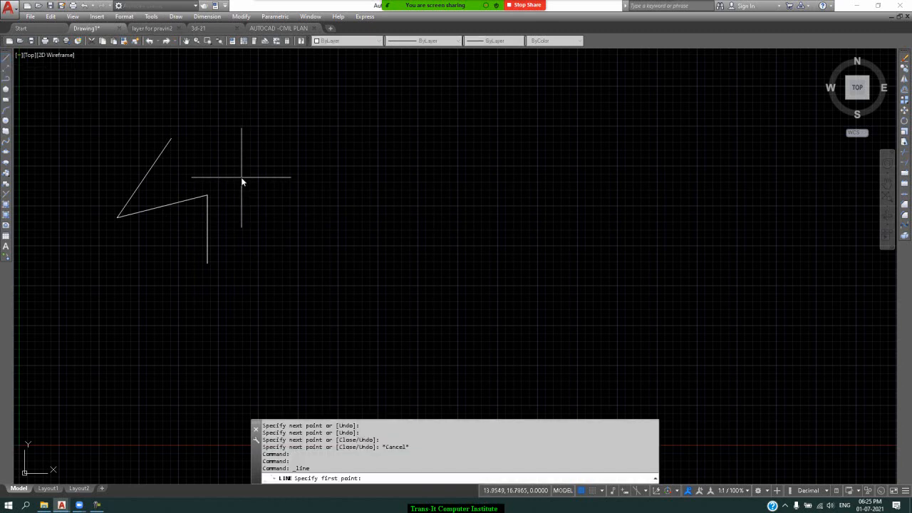
left_click(324, 176)
left_click(403, 112)
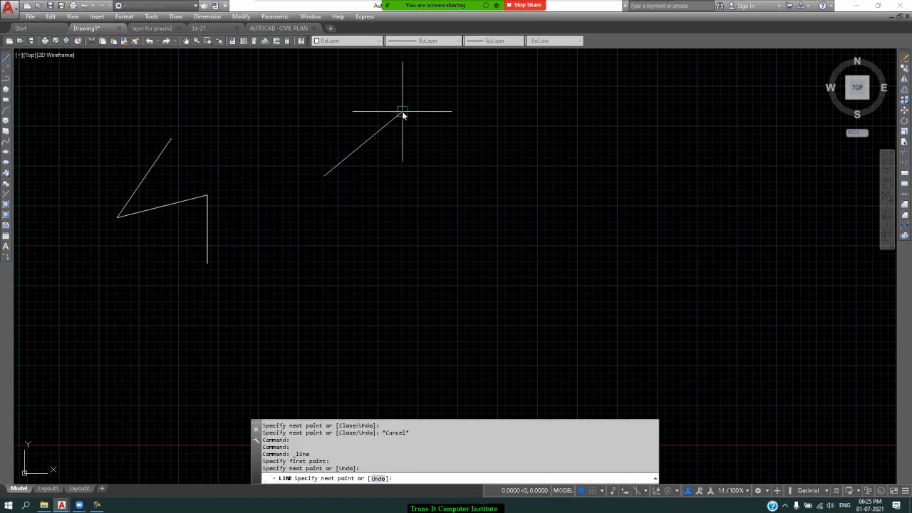
left_click(391, 213)
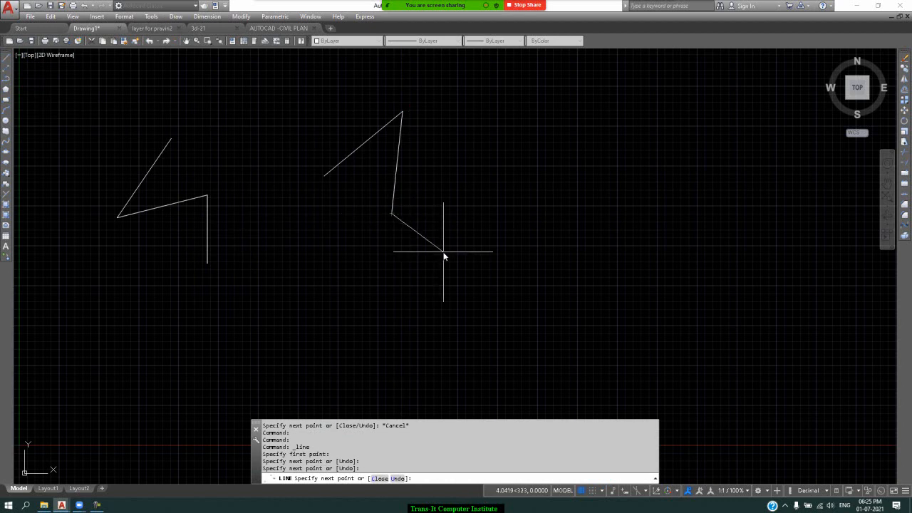
key("Escape")
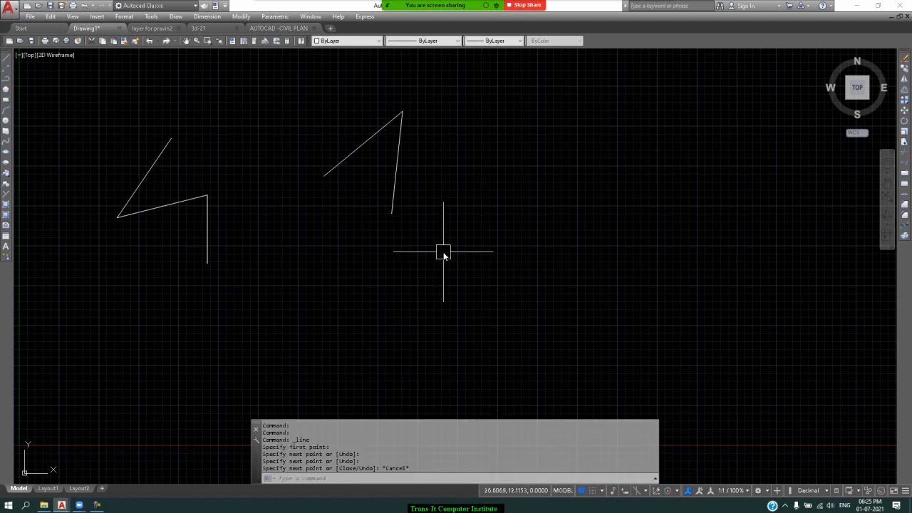
Step: Using the typed LINE command, draw a rising diagonal and a vertical segment to the right of the inverted V
left_click(318, 478)
type("li")
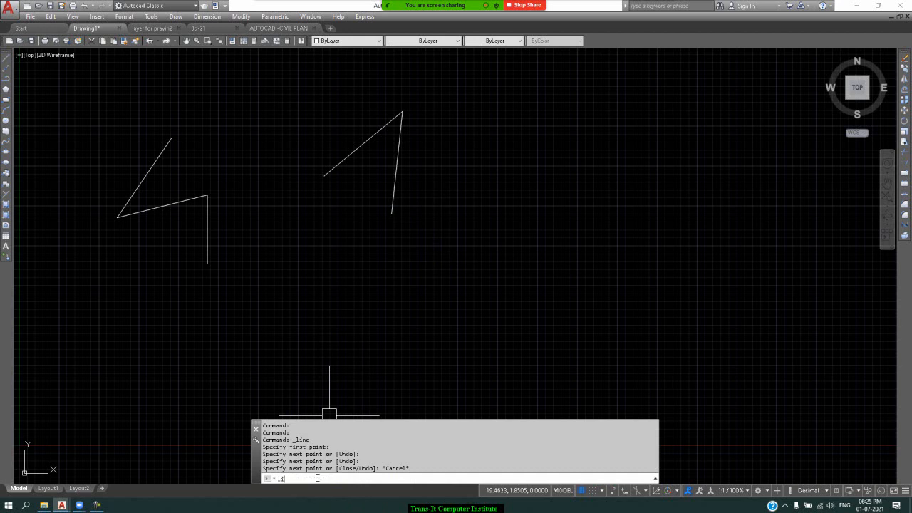
type("ne")
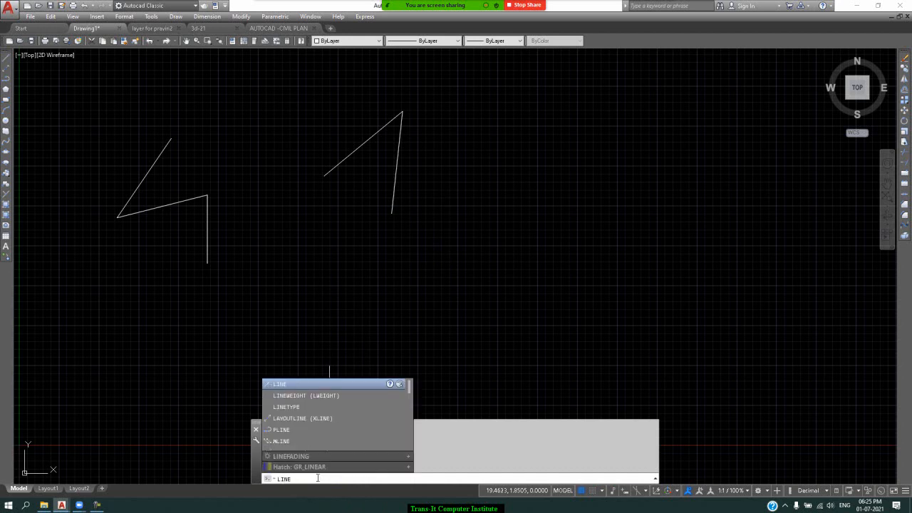
key("Return")
left_click(463, 194)
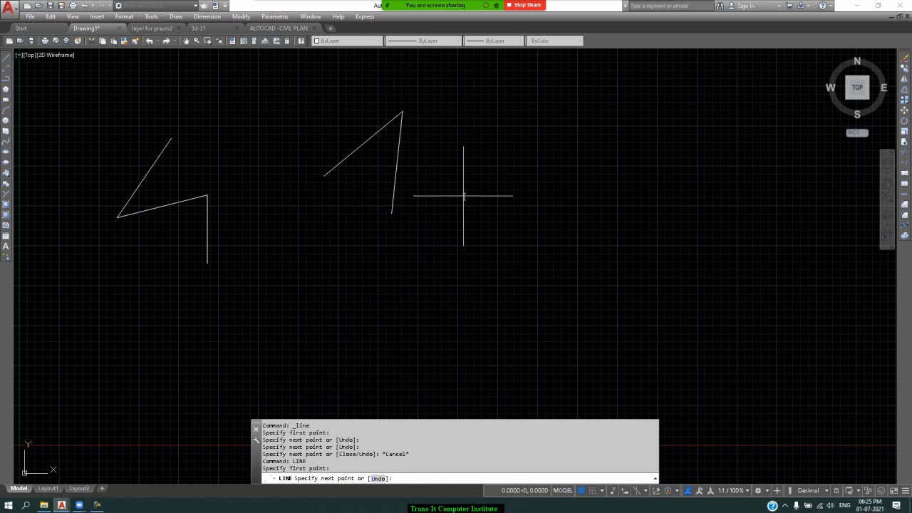
left_click(539, 224)
key("Escape")
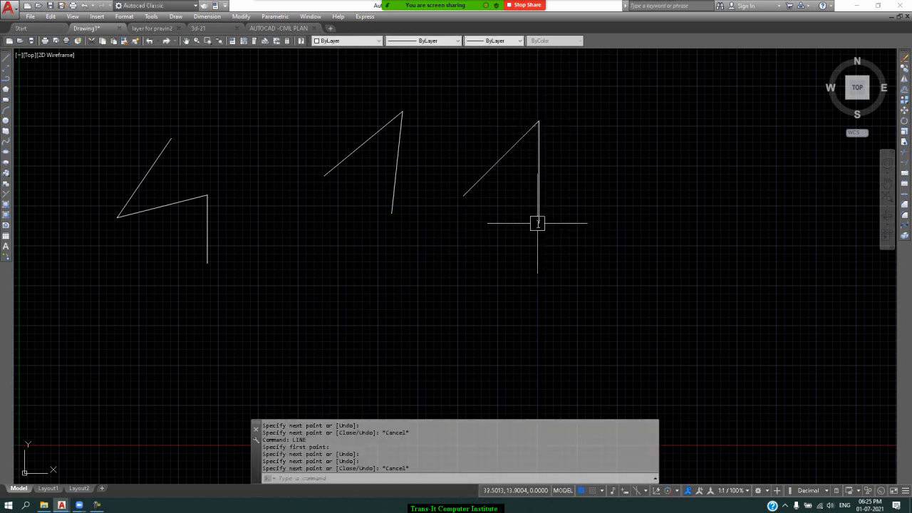
Step: Using the command alias L, draw a rising diagonal and a short vertical segment below the other line chains
left_click(324, 478)
type("1")
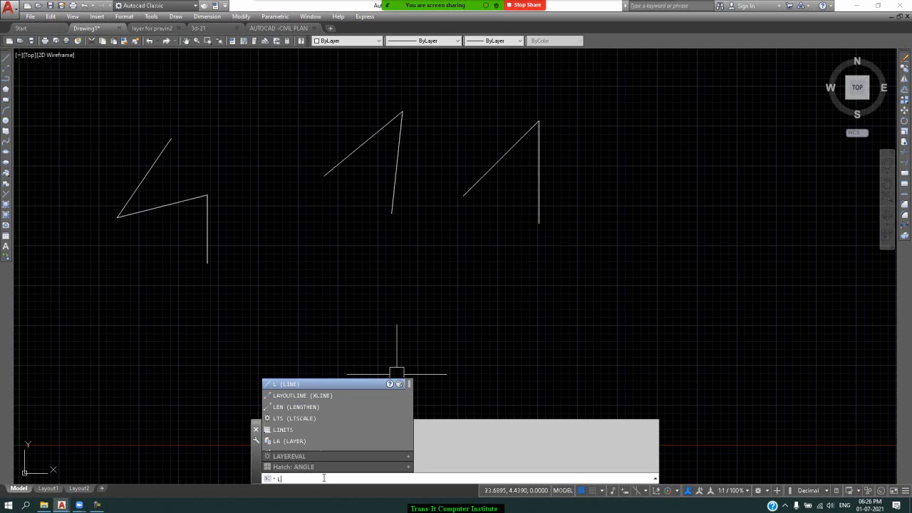
key("Return")
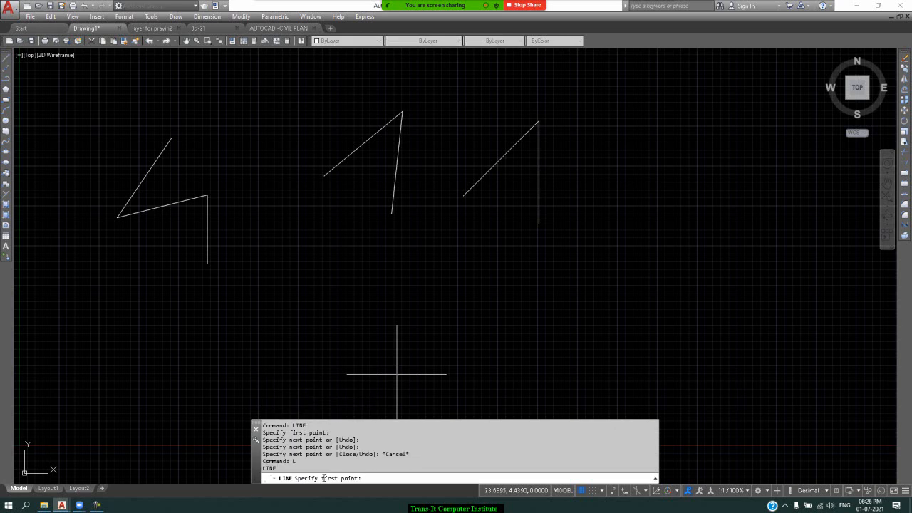
left_click(373, 338)
left_click(430, 252)
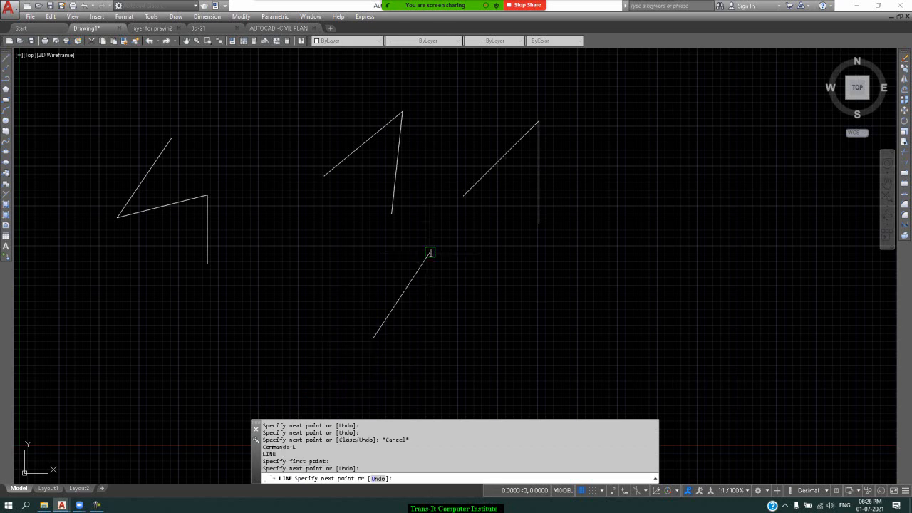
left_click(430, 310)
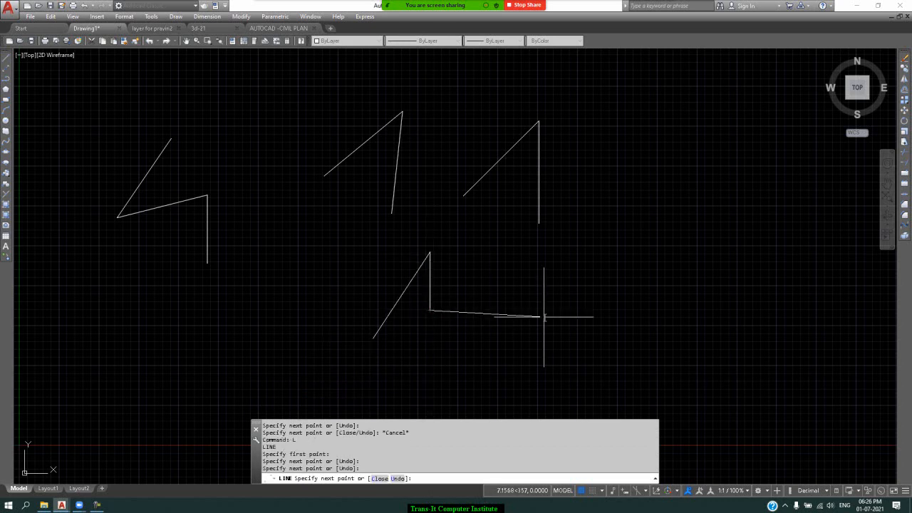
key("Escape")
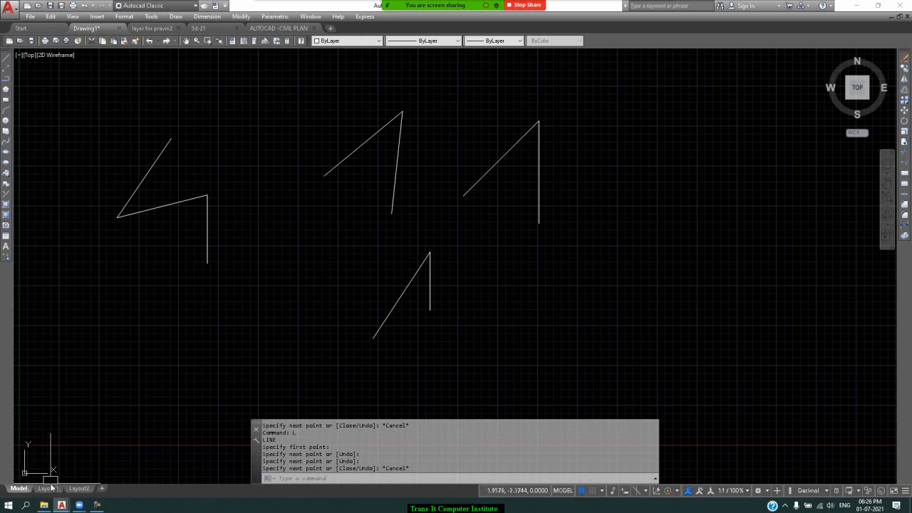
Step: View the drawn lines in Layout1 and return to model space
mouse_move(47, 490)
left_click(48, 488)
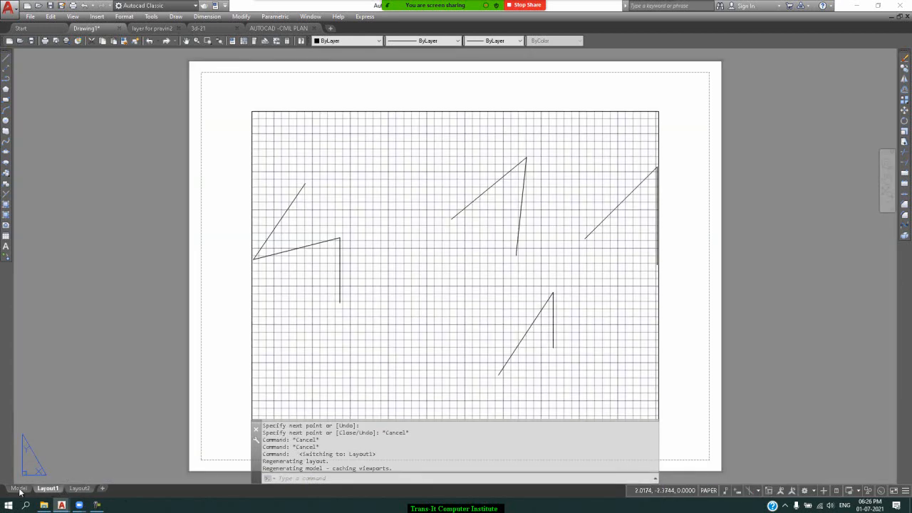
left_click(19, 488)
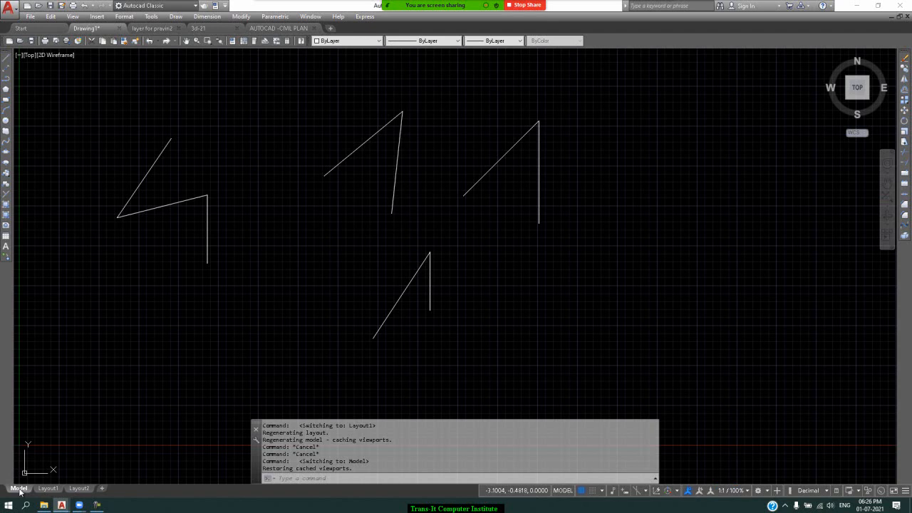
mouse_move(55, 489)
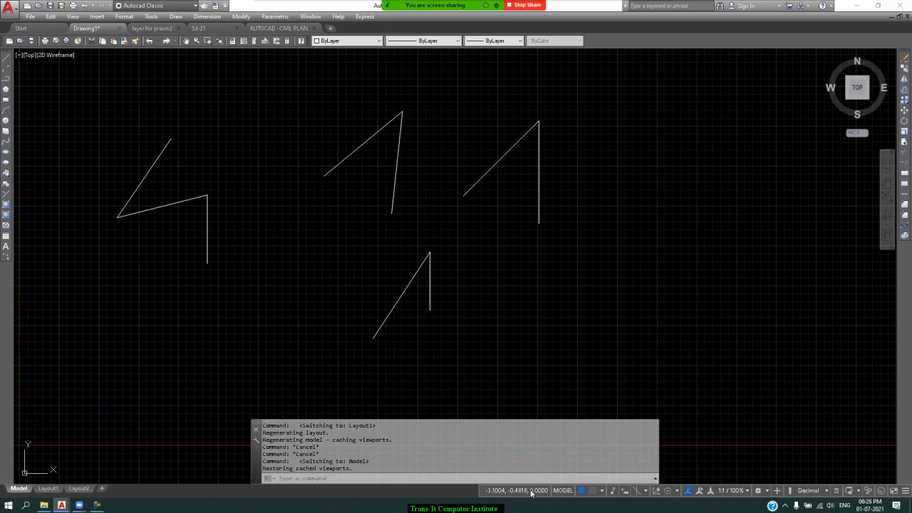
Step: Turn the grid display off and back on, and view the list of status bar options without changing any
left_click(582, 491)
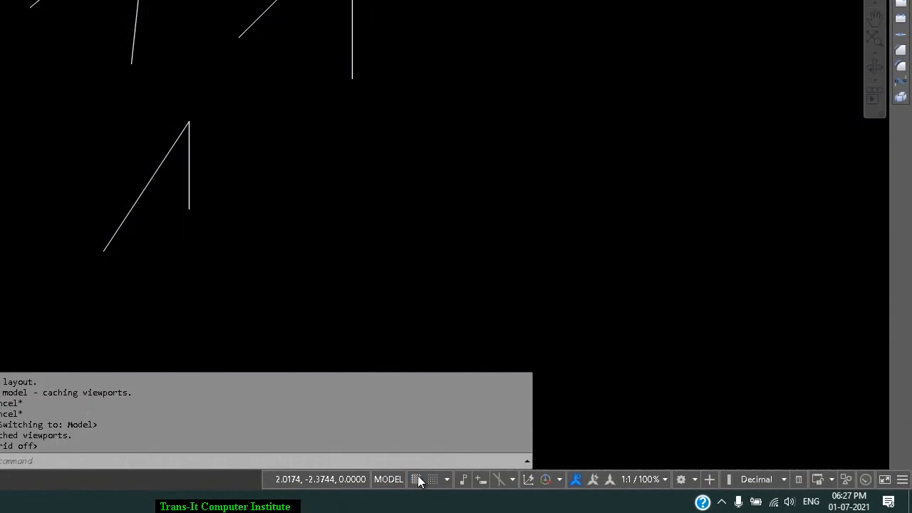
left_click(416, 480)
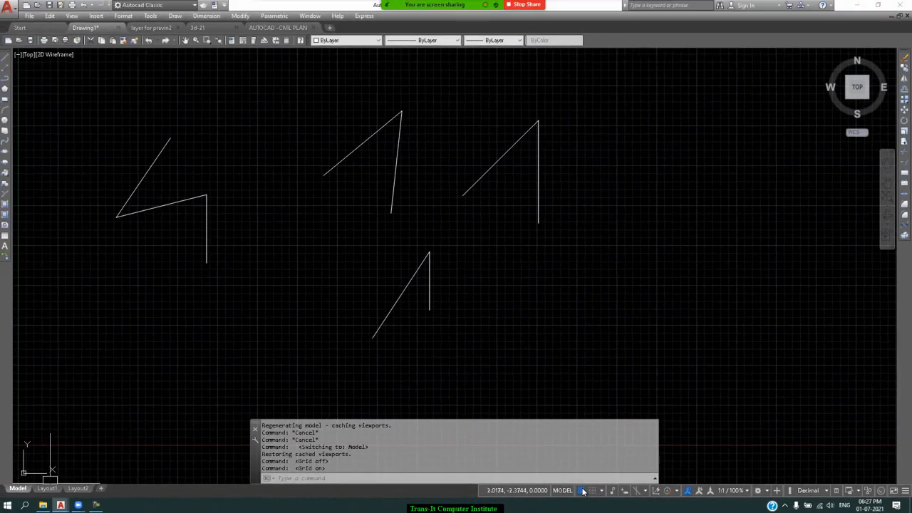
left_click(906, 492)
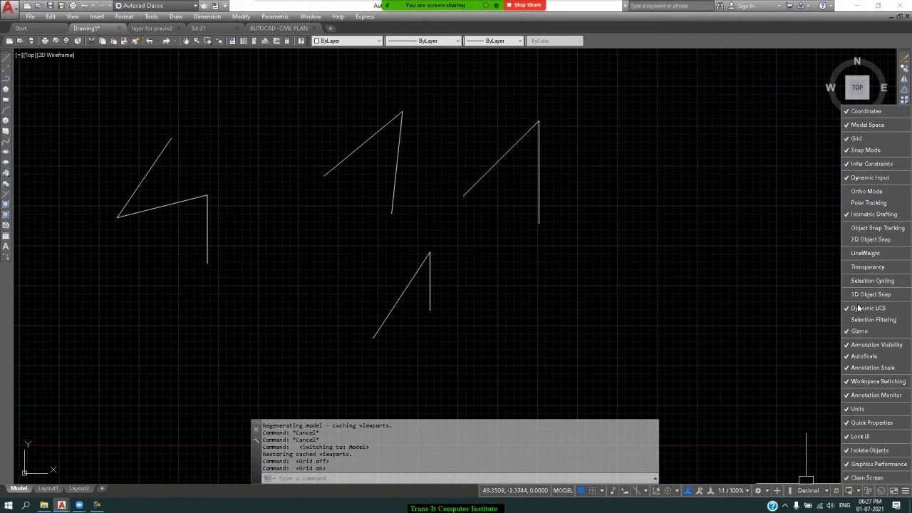
left_click(784, 349)
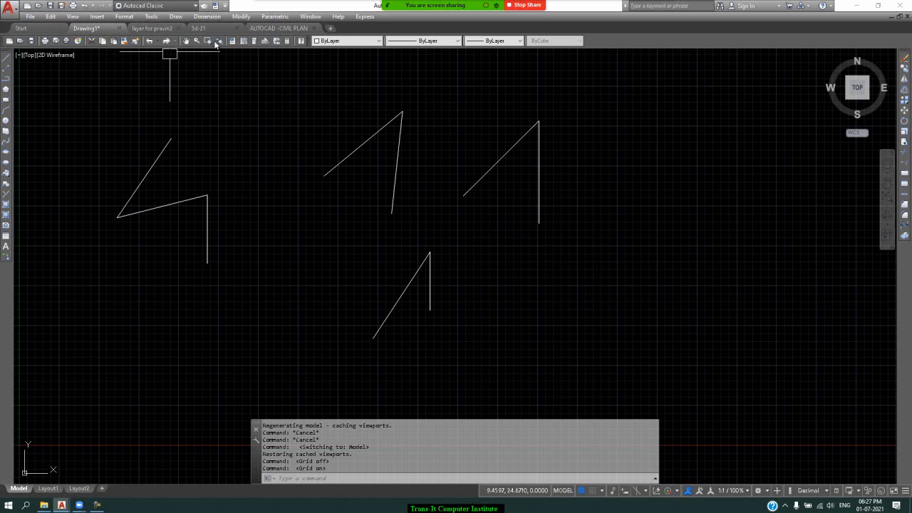
Step: Switch the workspace from Autocad Classic to Drafting & Annotation, briefly viewing the 3D Modeling workspace in between
left_click(177, 9)
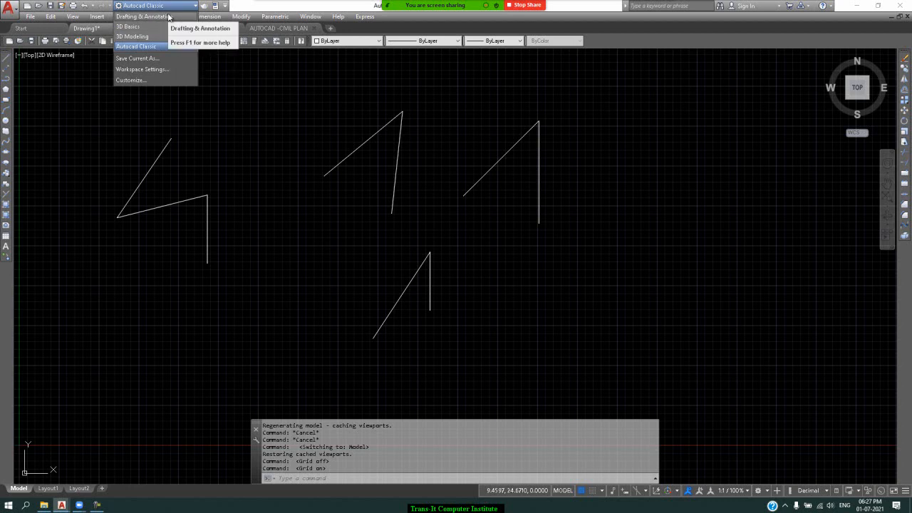
left_click(169, 17)
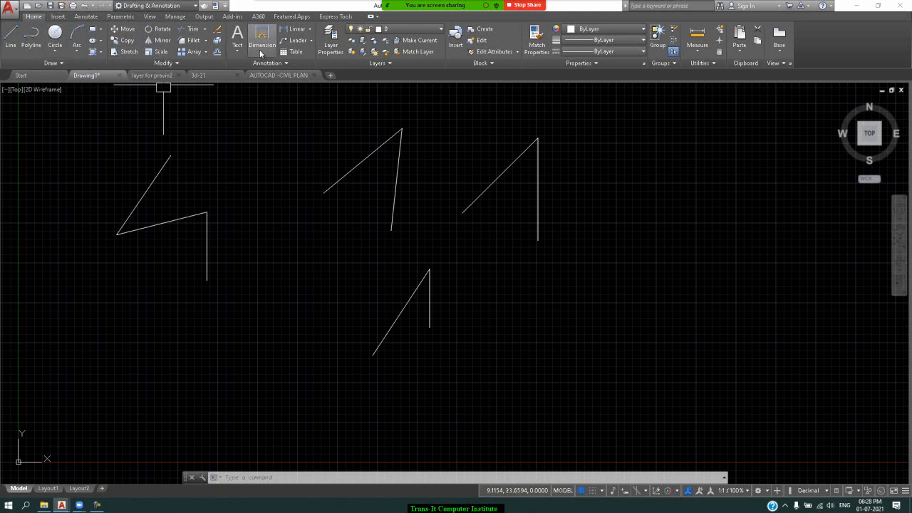
left_click(187, 8)
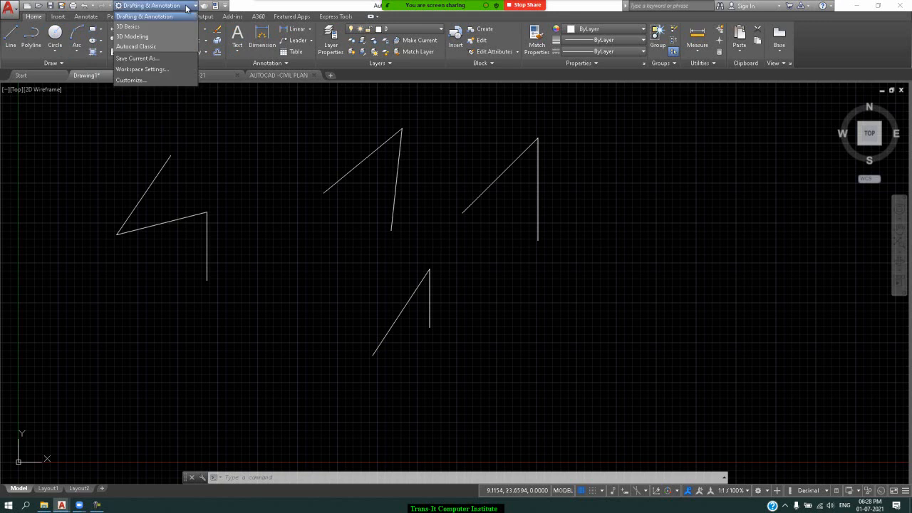
left_click(164, 36)
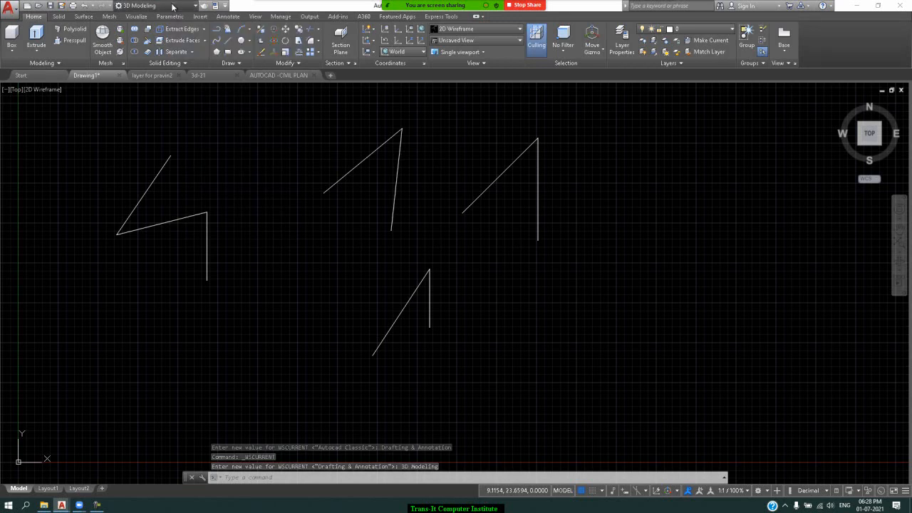
left_click(172, 6)
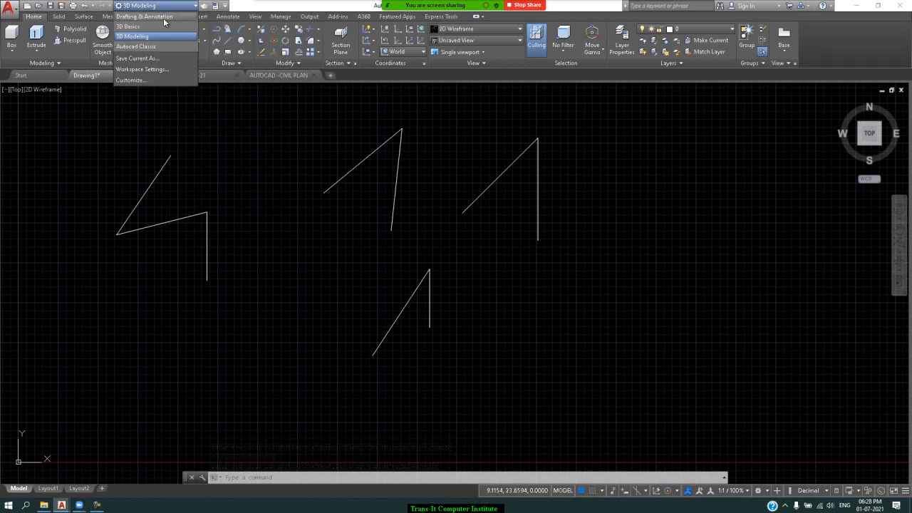
left_click(164, 17)
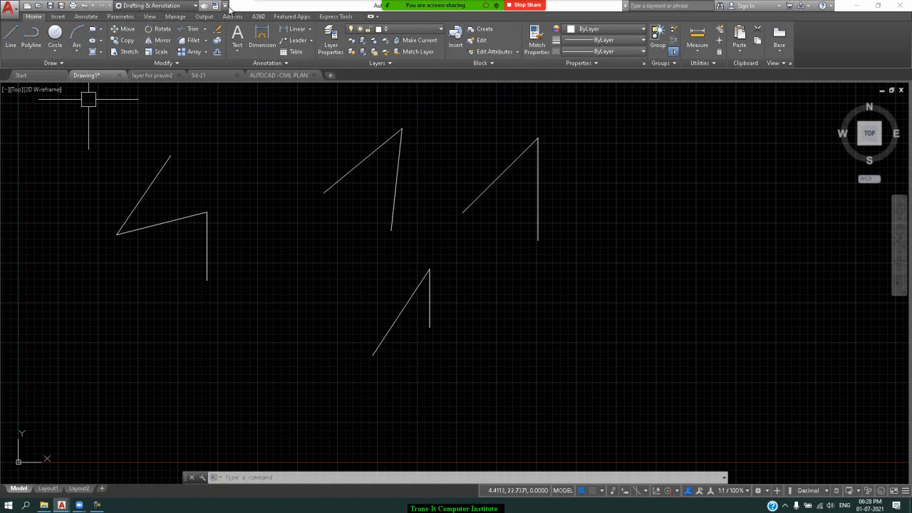
Step: Show the menu bar above the ribbon and create a new drawing from the acad template
left_click(226, 6)
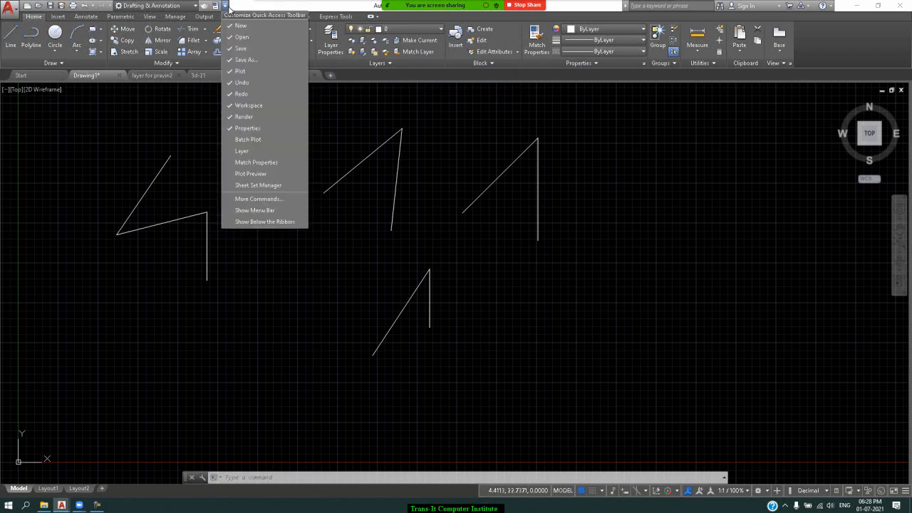
left_click(254, 210)
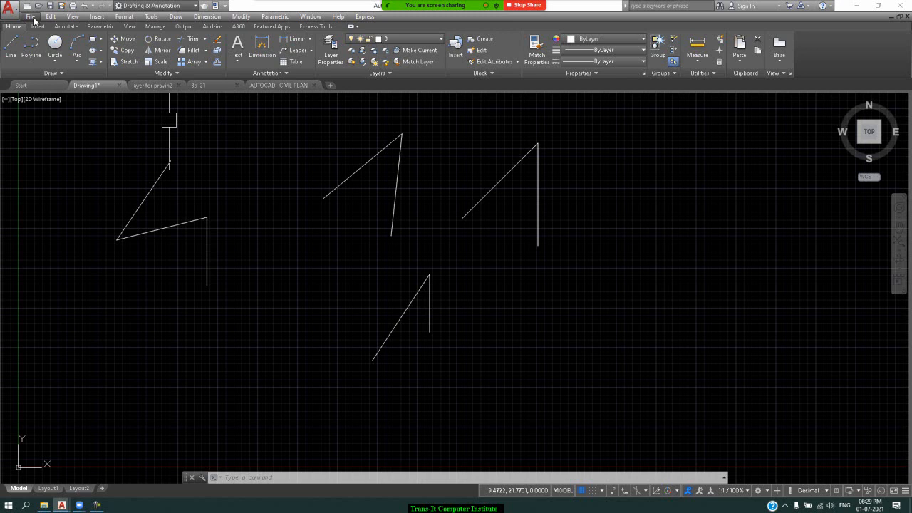
left_click(31, 16)
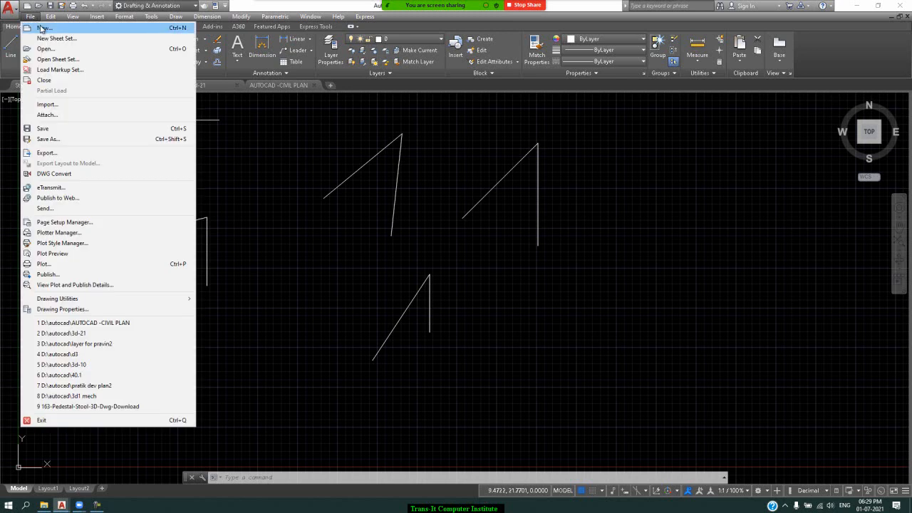
left_click(41, 29)
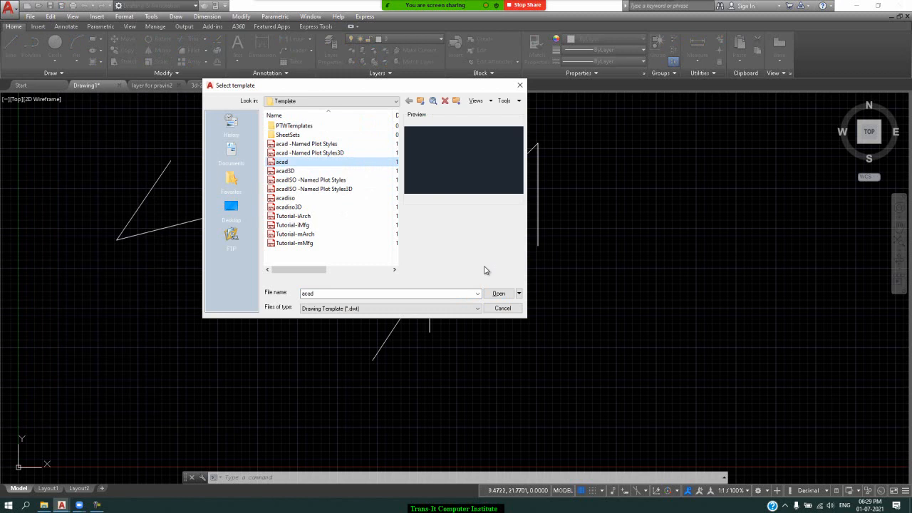
left_click(500, 294)
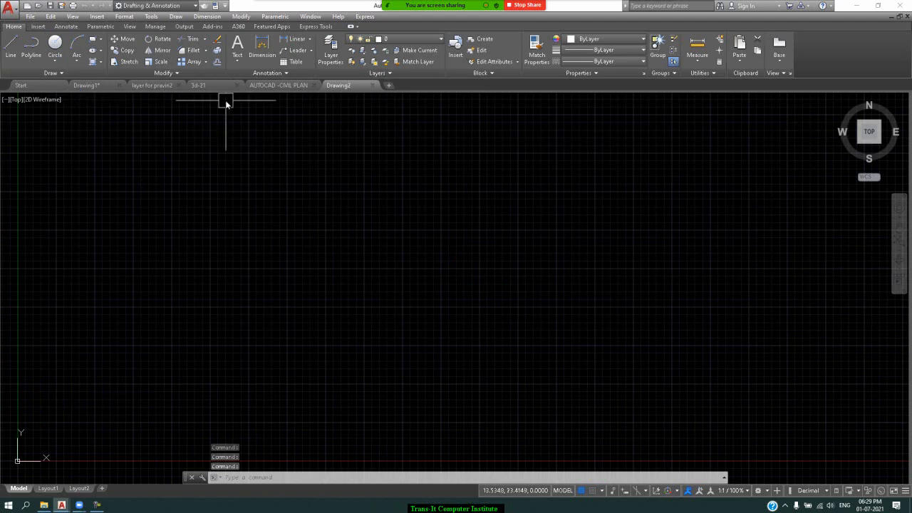
Step: Open the existing 3d-10 drawing to view its solid model, and close it again
left_click(31, 17)
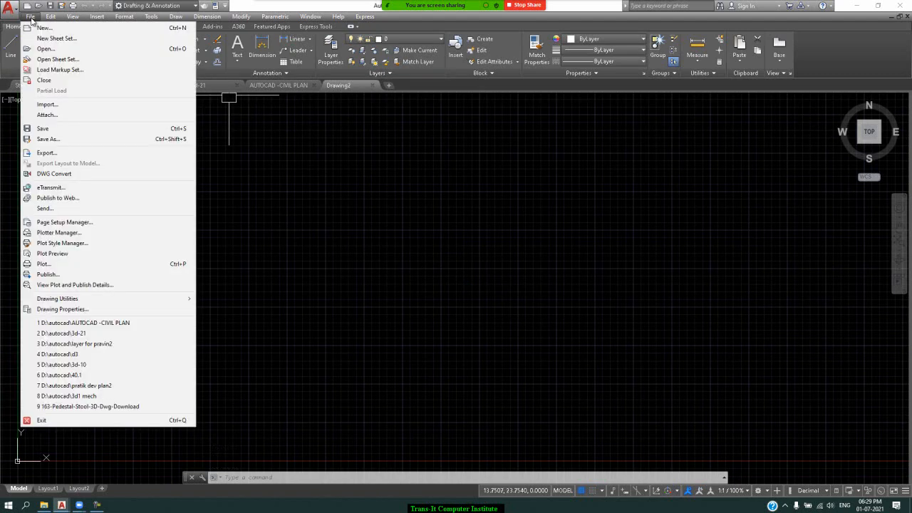
left_click(97, 49)
double_click(308, 182)
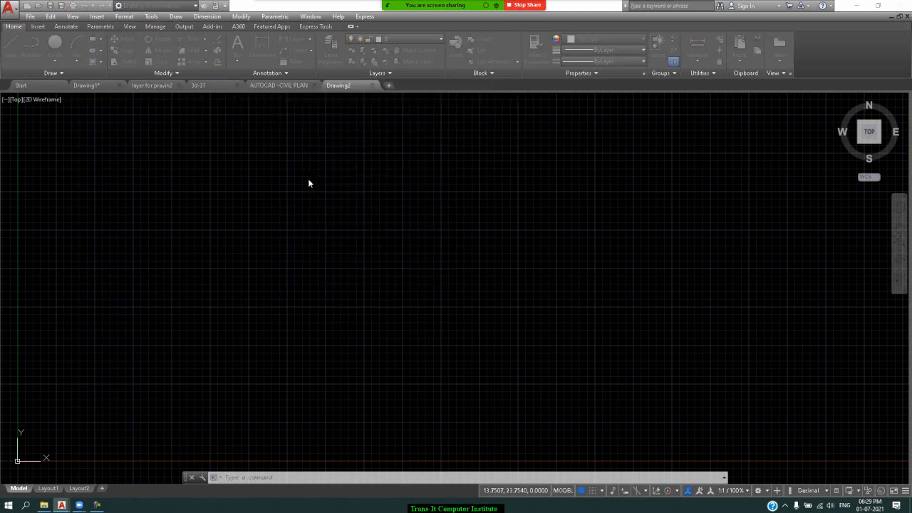
left_click(33, 17)
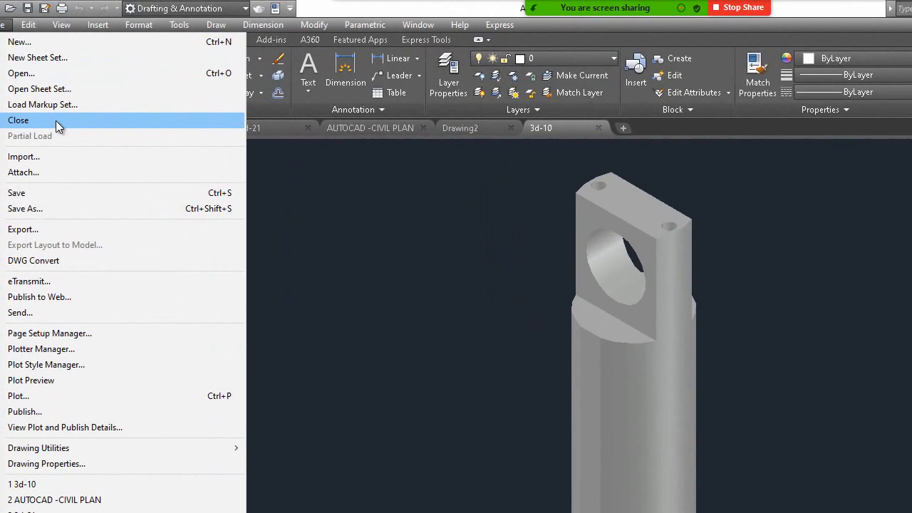
left_click(69, 83)
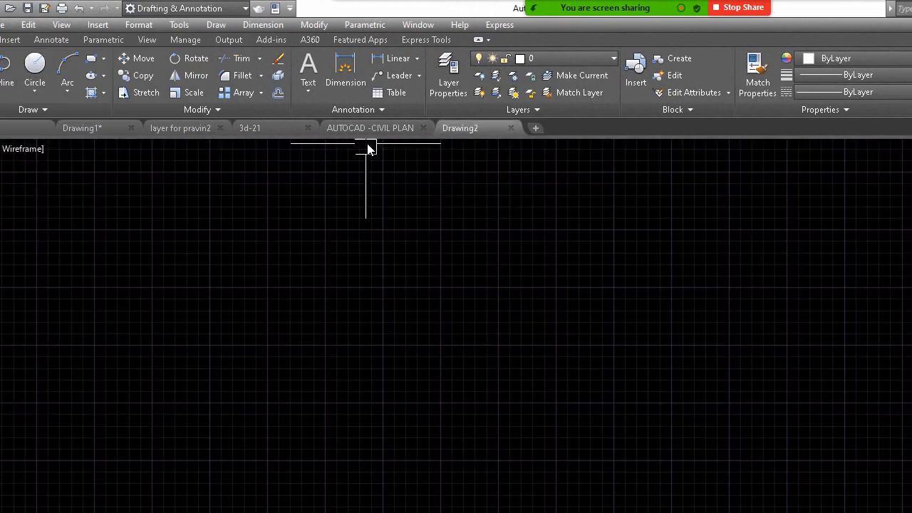
Step: Preview the model space of the open AUTOCAD -CIVIL PLAN drawing and switch to Drawing1
mouse_move(370, 128)
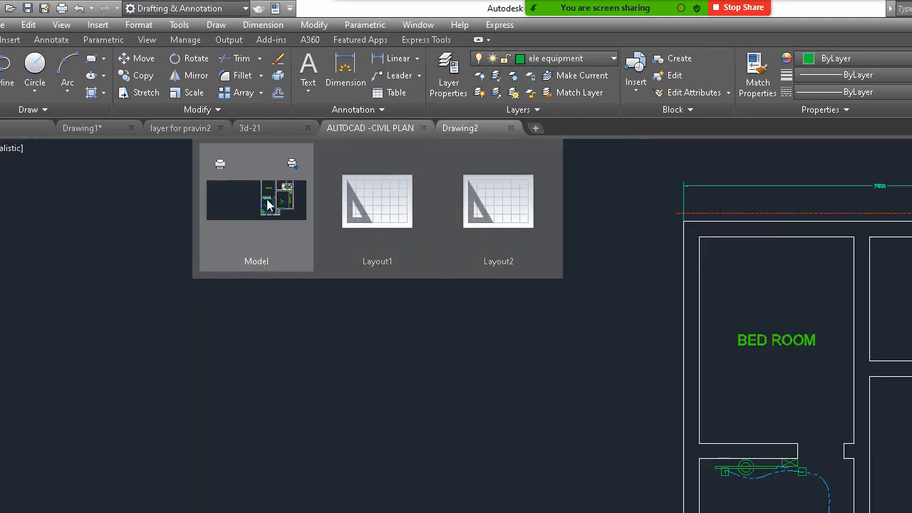
left_click(267, 199)
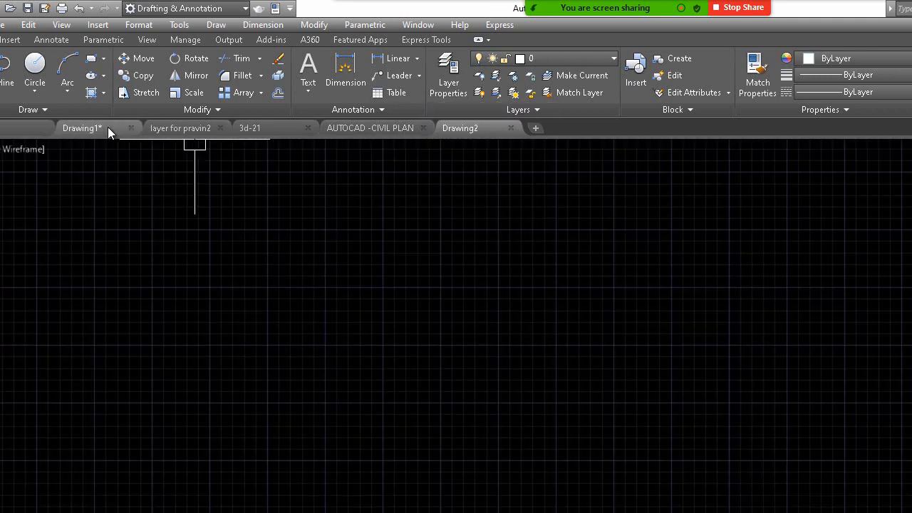
left_click(107, 128)
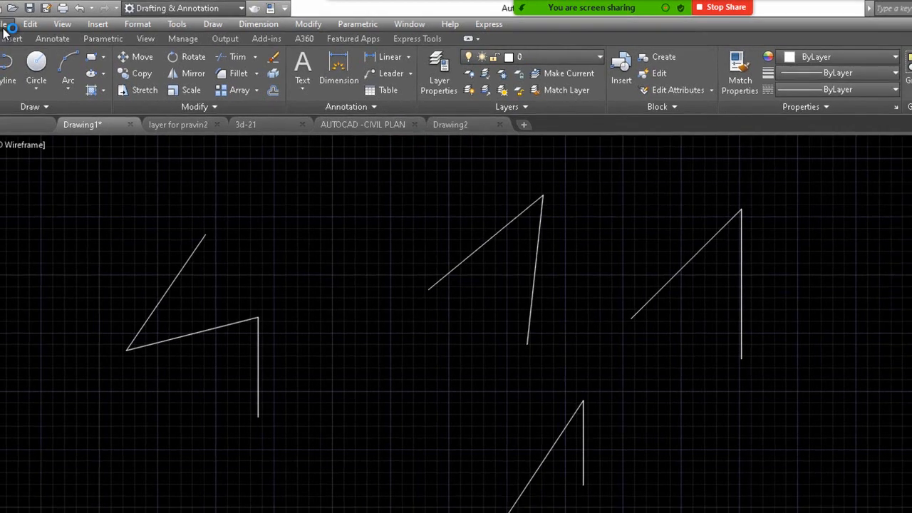
Step: Save the drawing under the name Drawing1 in the autocad folder in AutoCAD 2018 format, replacing the existing file
left_click(3, 25)
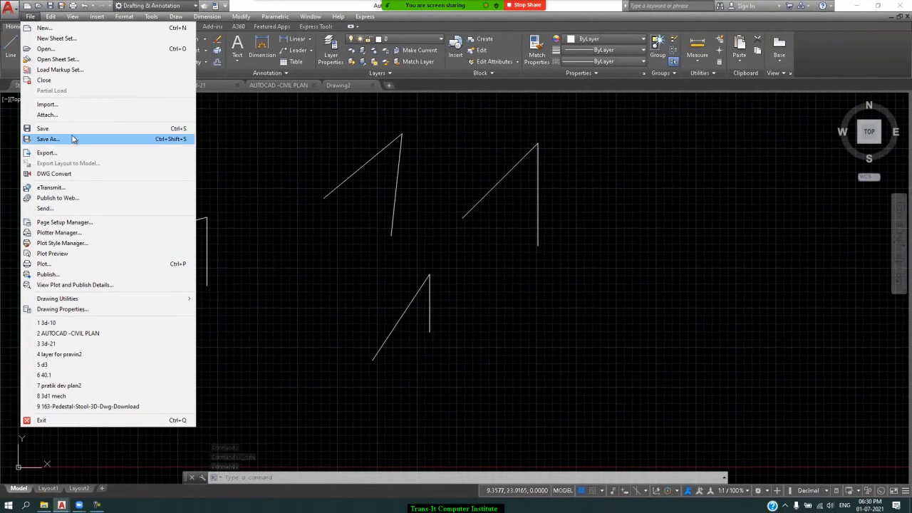
left_click(74, 138)
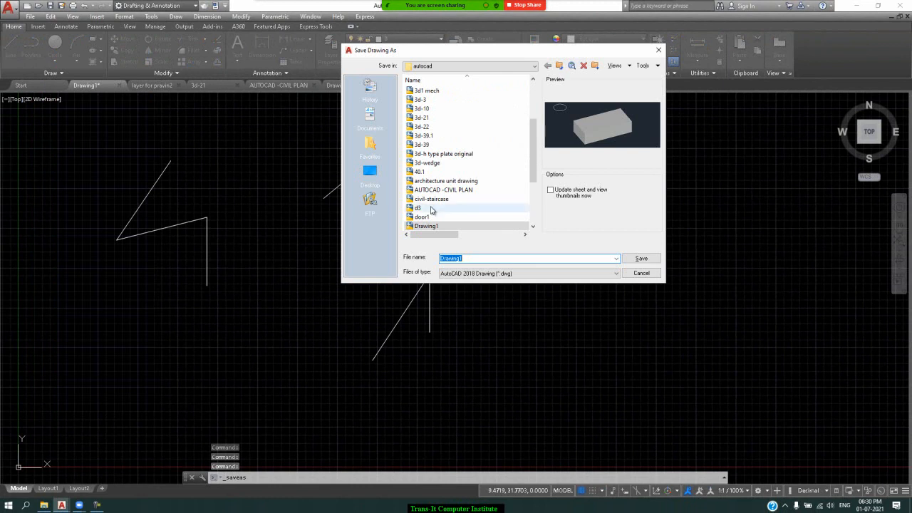
left_click(641, 259)
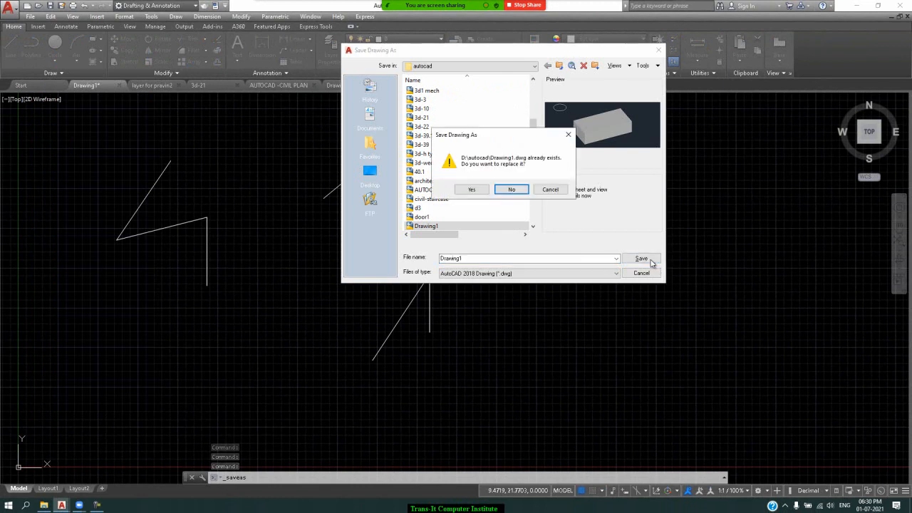
left_click(471, 190)
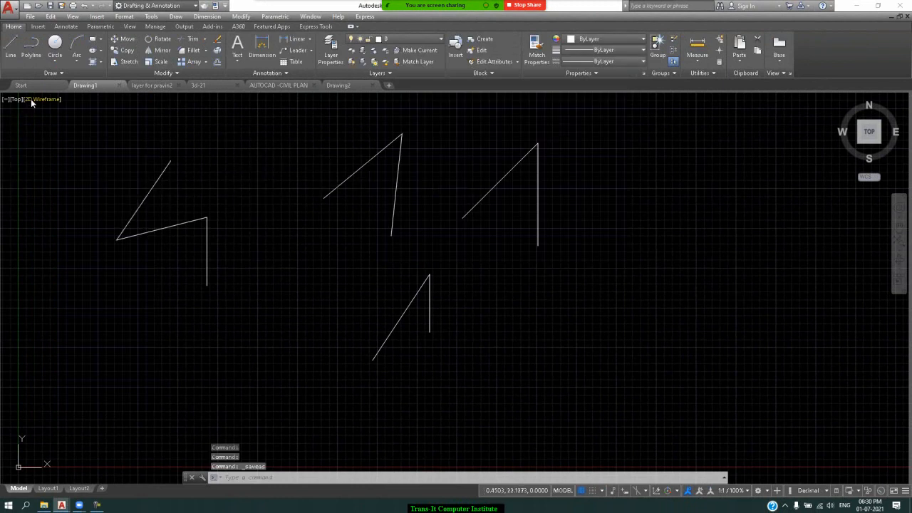
Step: Draw a circle by centre and radius between the zigzag line and the inverted V, and save the drawing
left_click(55, 43)
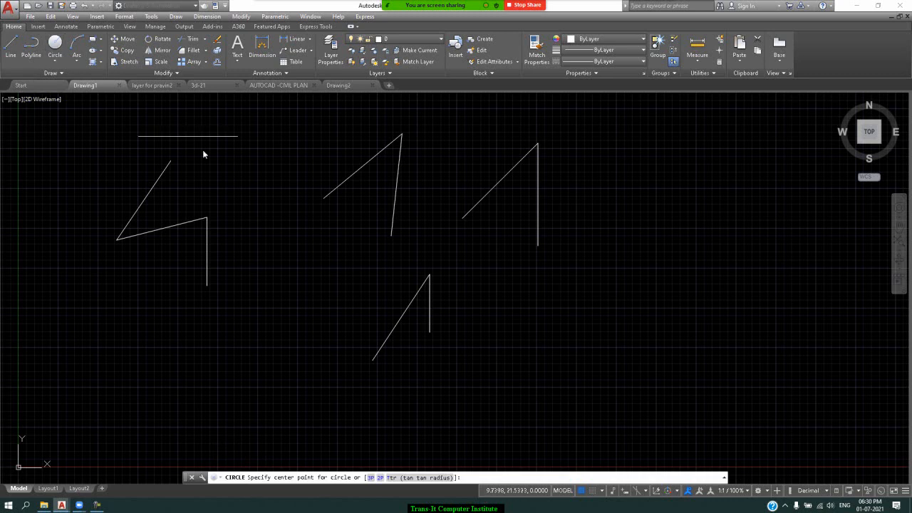
left_click(258, 188)
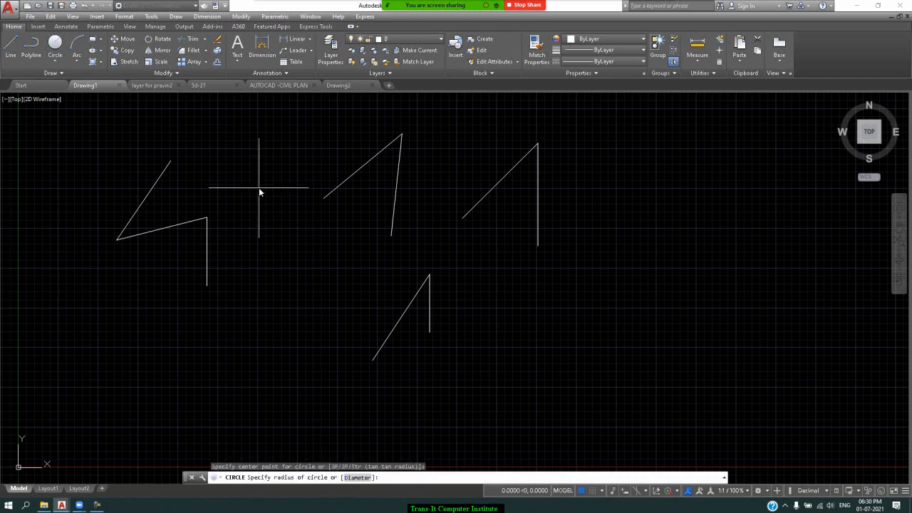
left_click(283, 225)
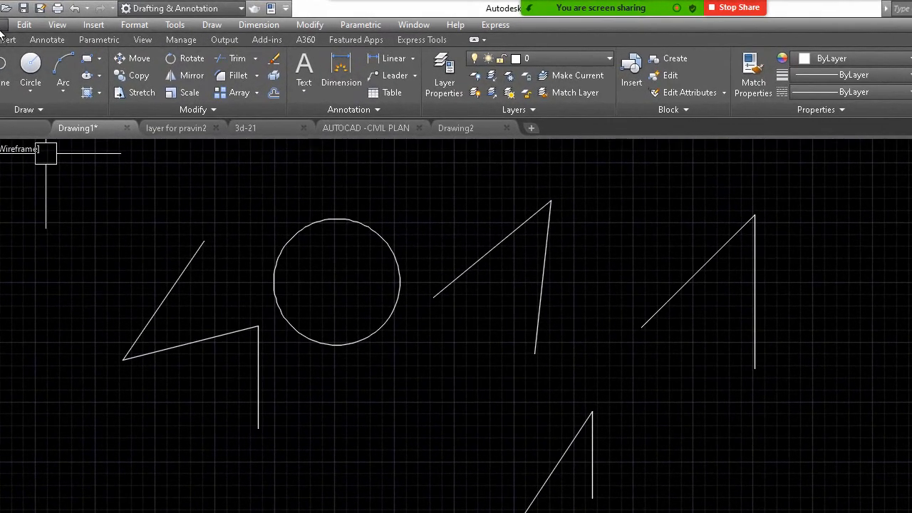
left_click(1, 31)
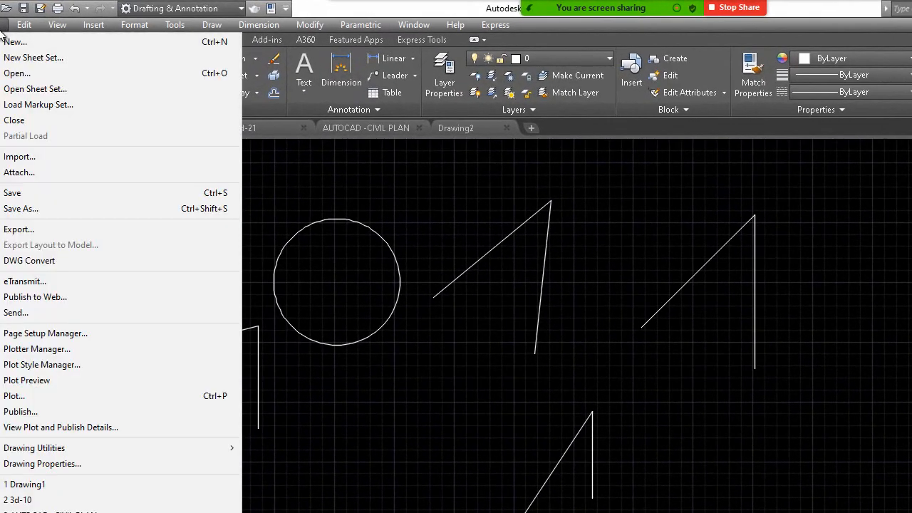
left_click(42, 194)
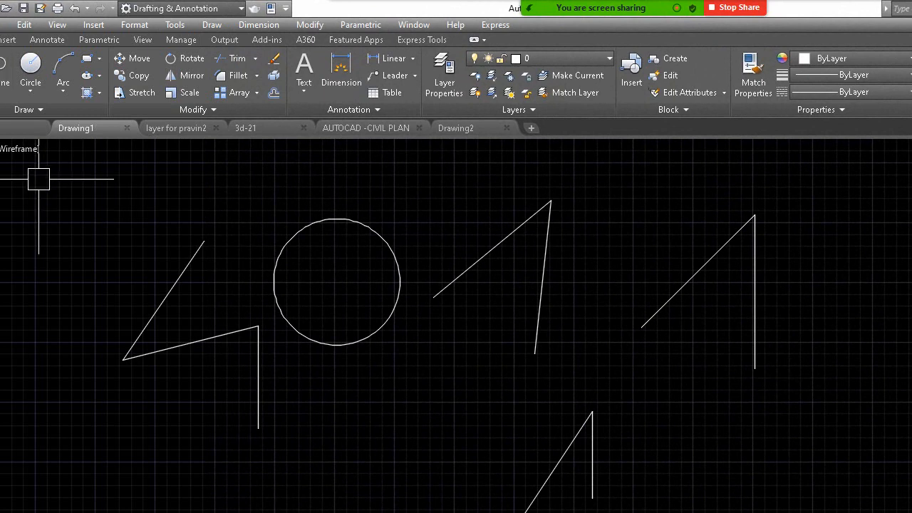
Step: Exit the program and start AutoCAD 2018 again from the desktop
left_click(3, 25)
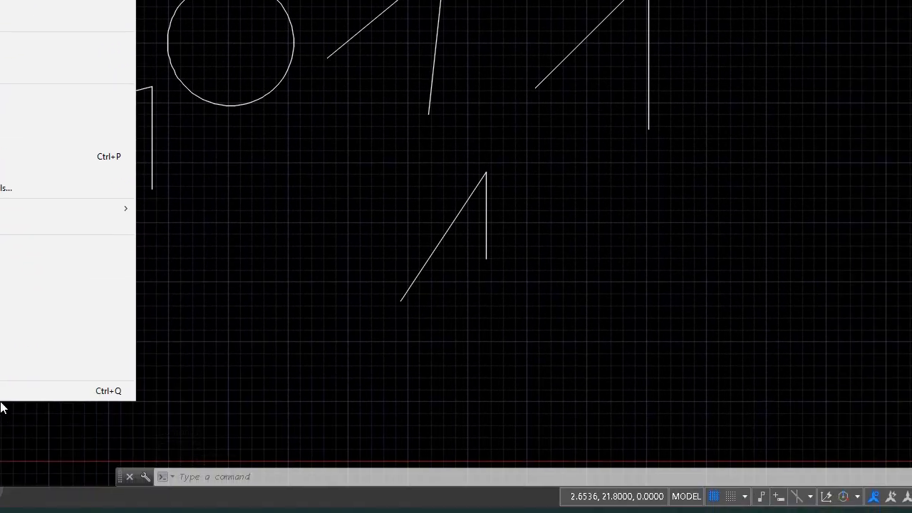
left_click(5, 396)
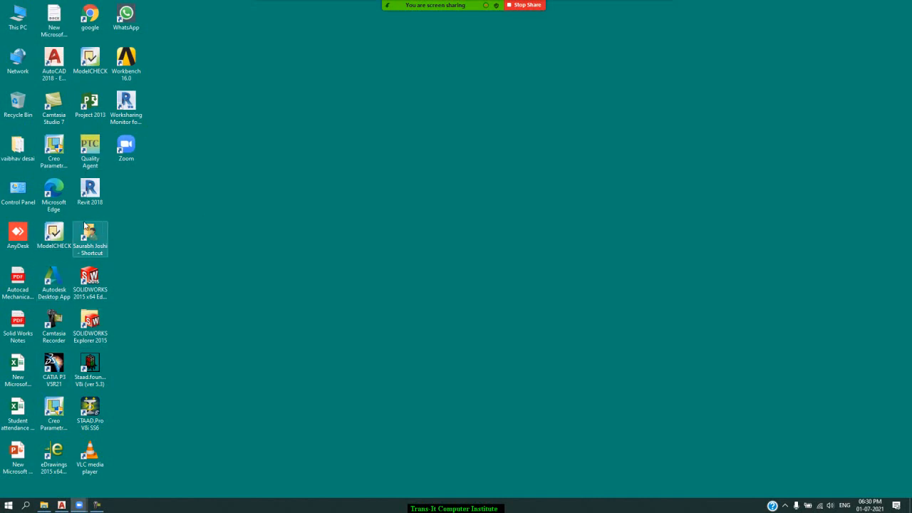
double_click(56, 61)
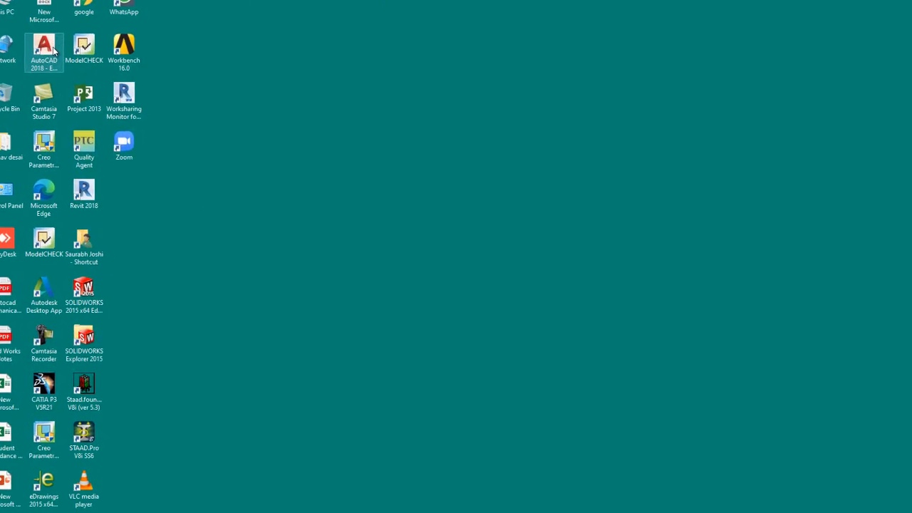